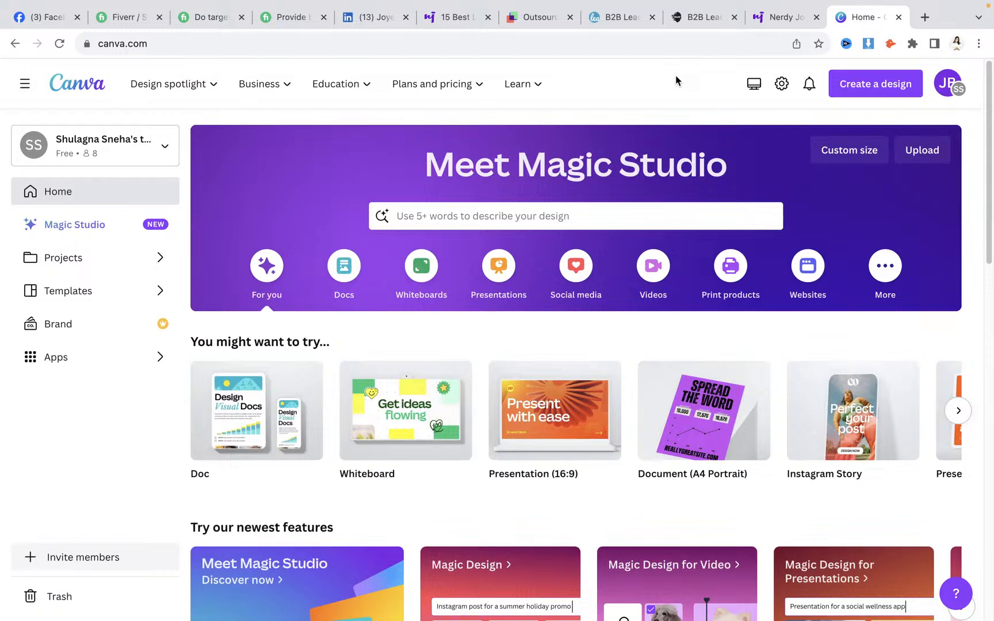
# Search the Canva templates for "planning".
pyautogui.click(597, 213)
pyautogui.write('p')
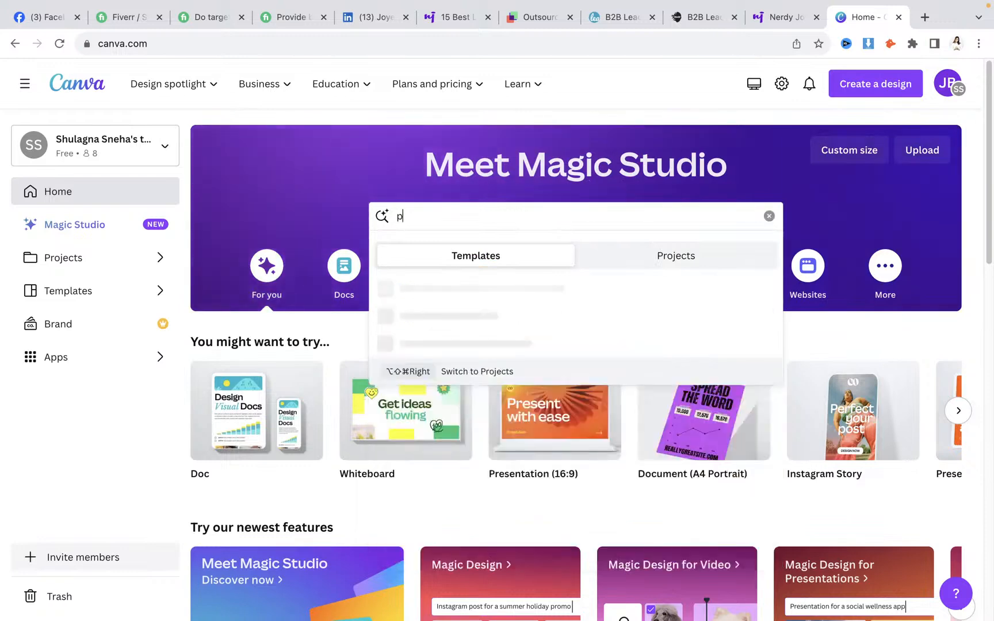
pyautogui.write('lanning')
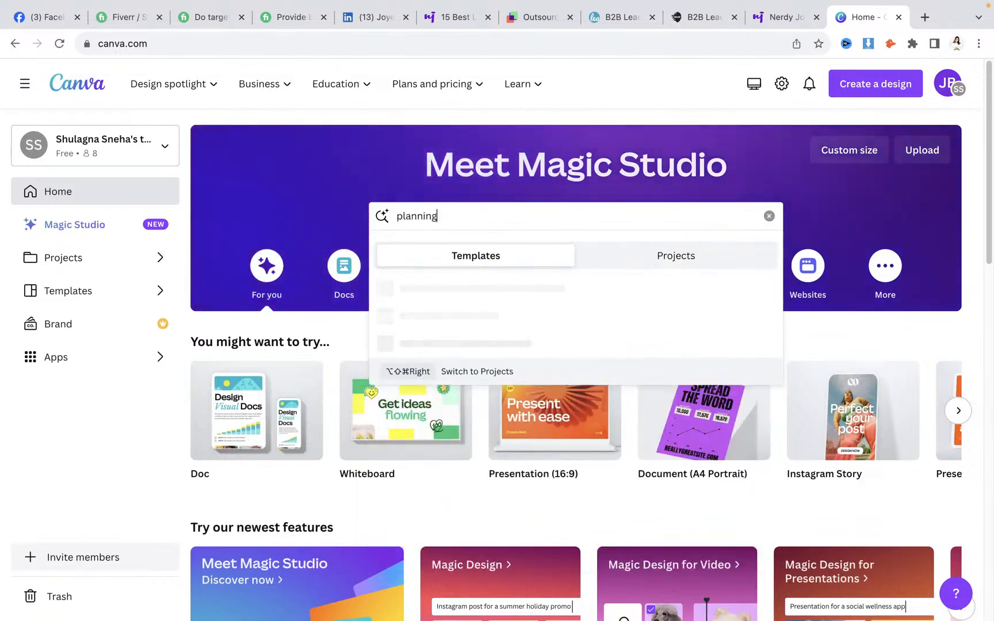
pyautogui.press('Return')
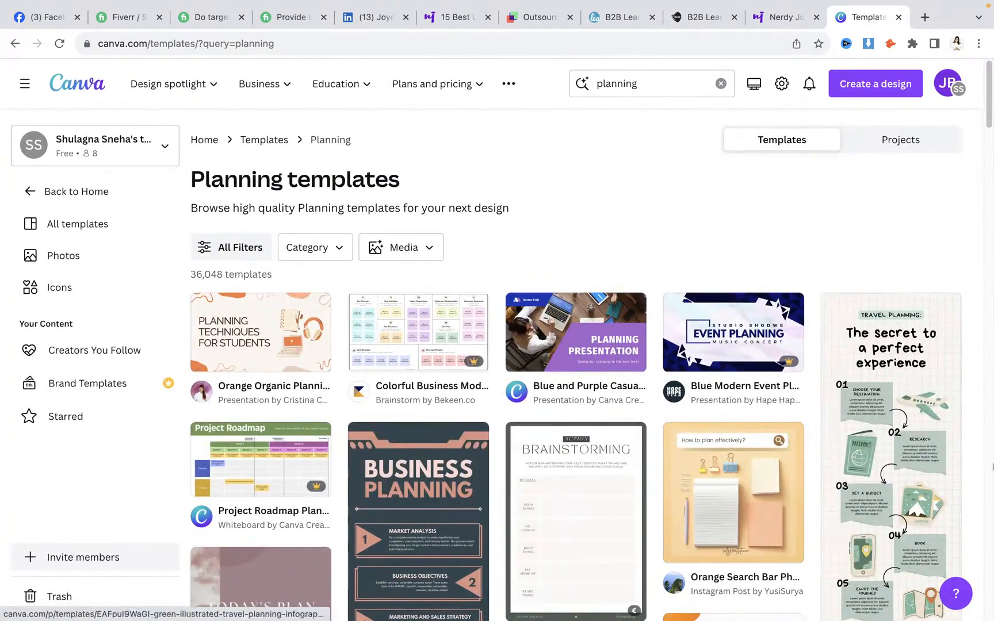
# Find the Beige Tan Boho Minimalist Weekly Planner among the planning templates and open it for customizing.
pyautogui.moveTo(985, 106); pyautogui.dragTo(990, 211)
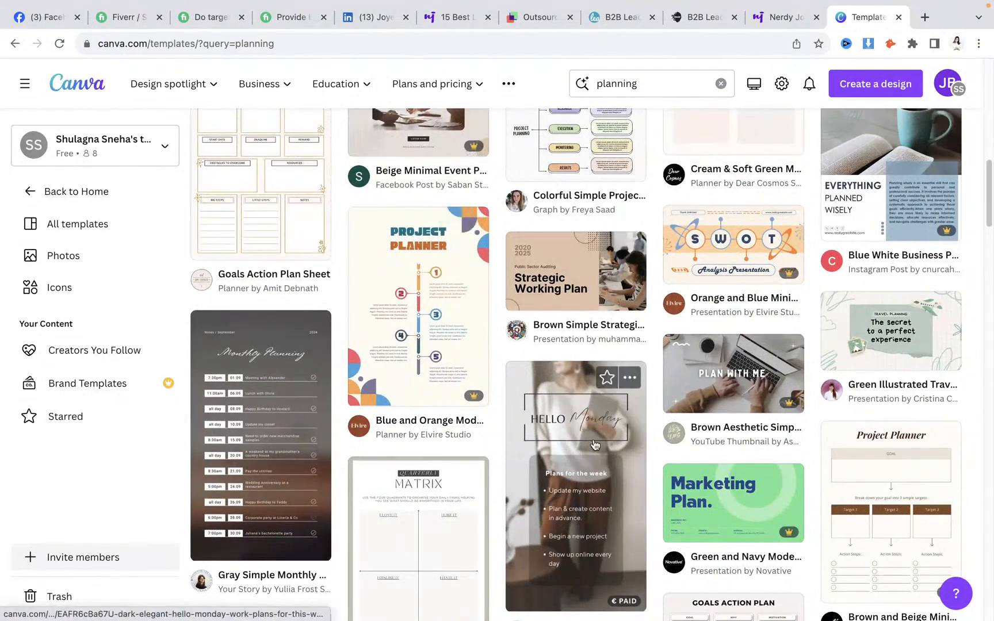
pyautogui.moveTo(990, 208); pyautogui.dragTo(991, 261)
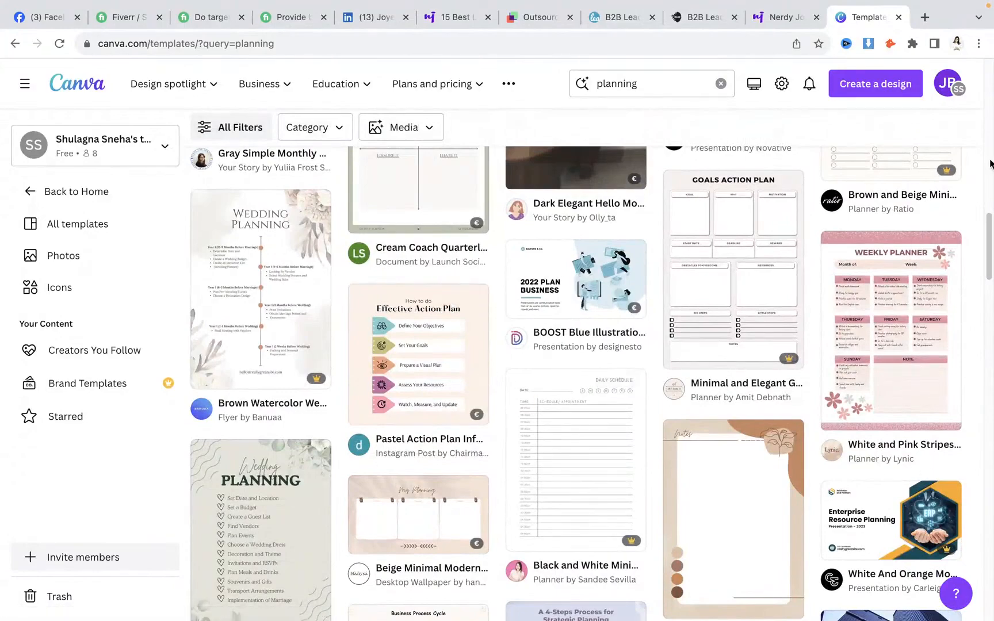
pyautogui.moveTo(992, 249); pyautogui.dragTo(993, 310)
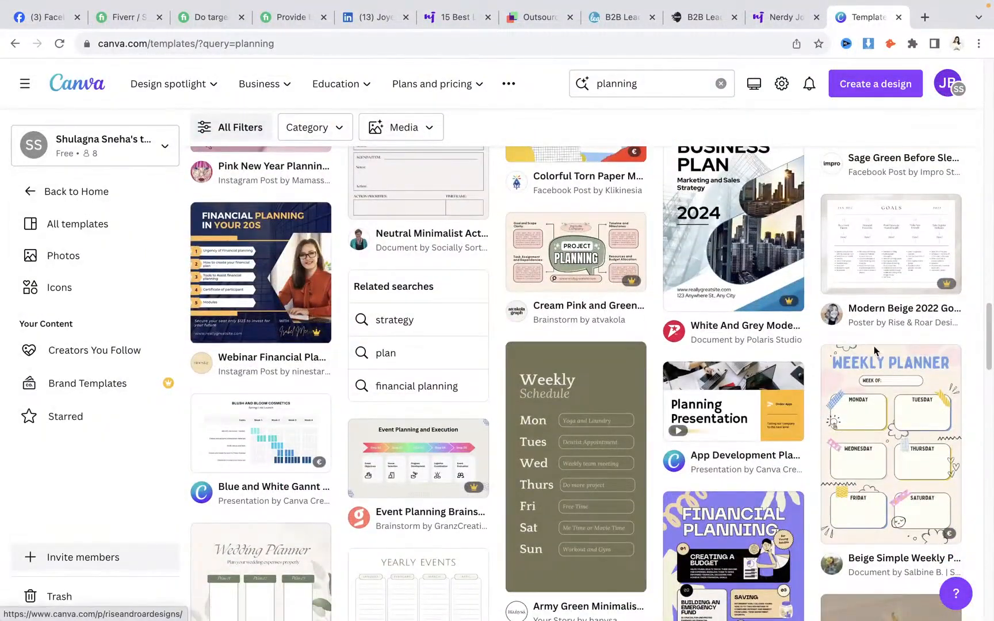
pyautogui.moveTo(993, 317); pyautogui.dragTo(993, 386)
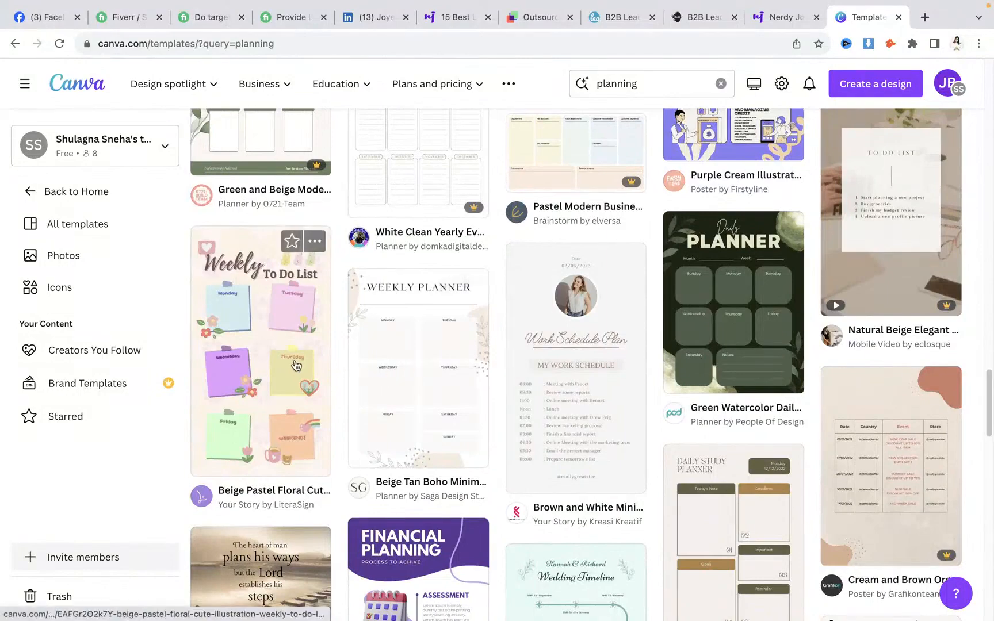
pyautogui.click(426, 350)
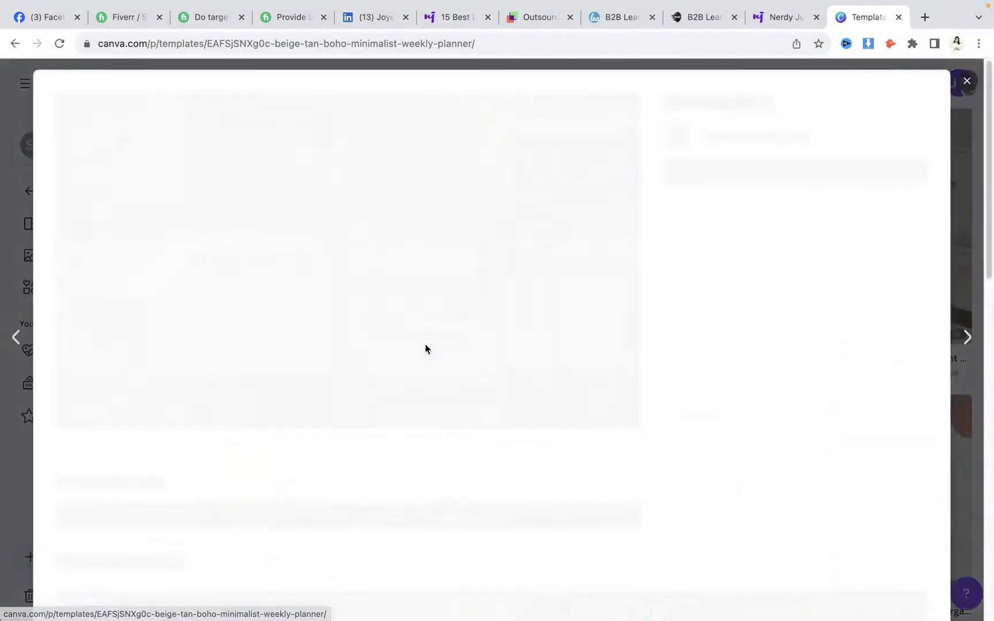
pyautogui.click(699, 234)
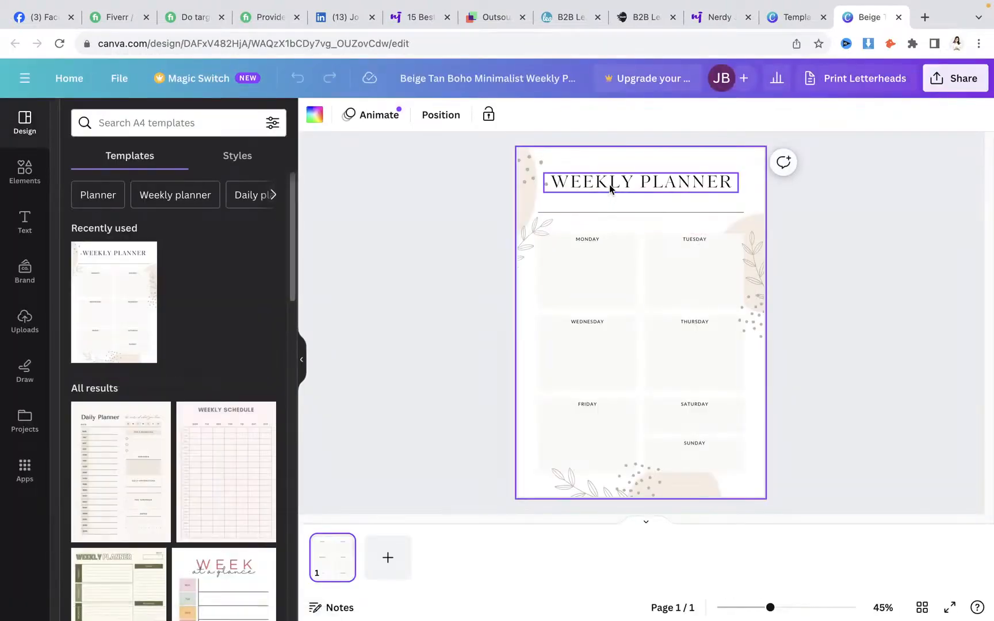
# Replace the planner's "WEEKLY PLANNER" title with "LEAD GENERATION WEBSITE".
pyautogui.click(609, 184)
pyautogui.click(609, 184)
pyautogui.press('BackSpace')
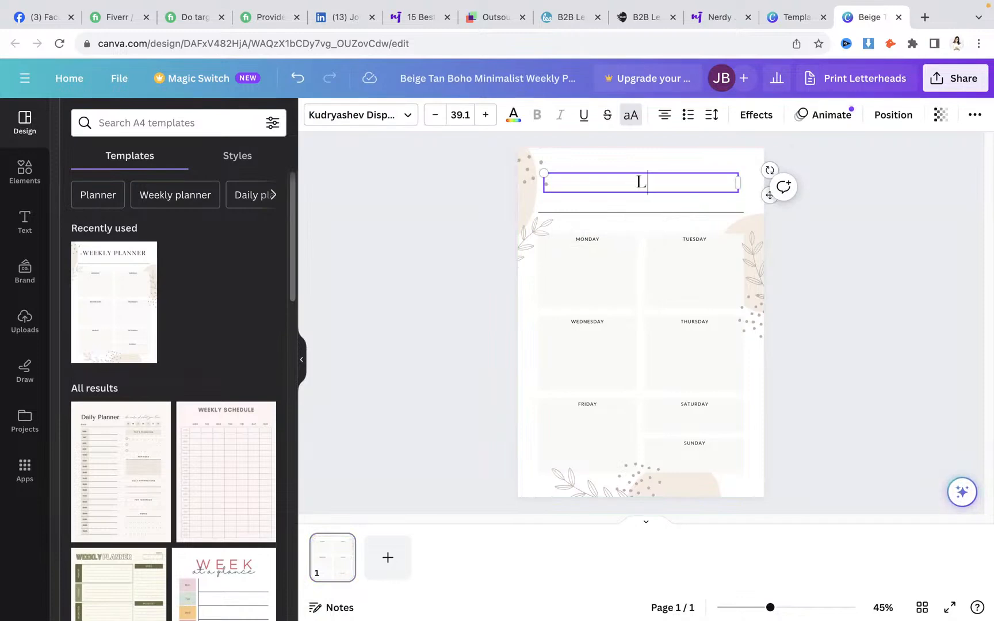
pyautogui.write('LEAD GENE')
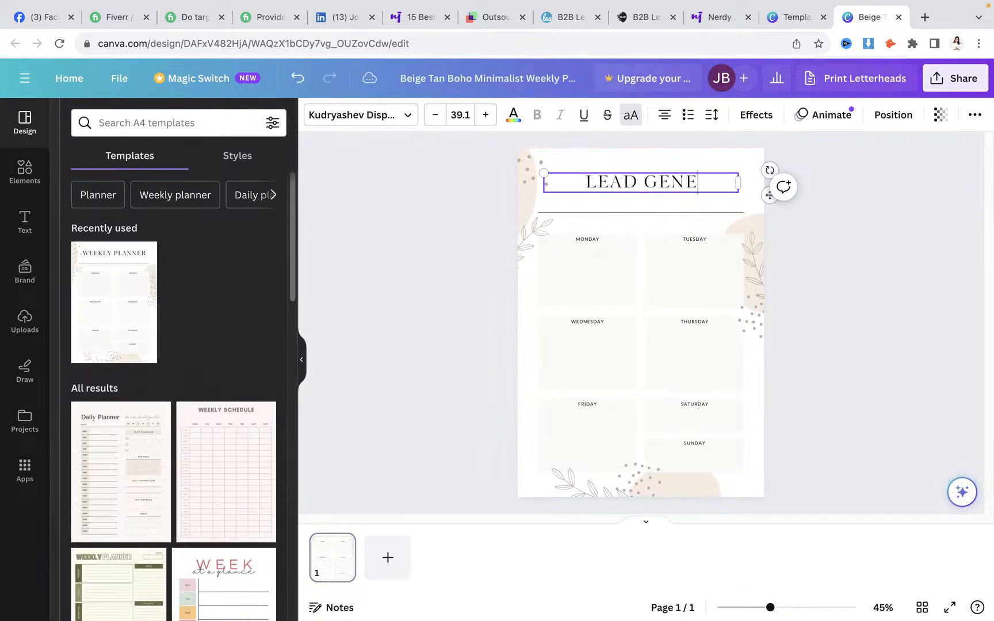
pyautogui.write('RATION WEBSITE')
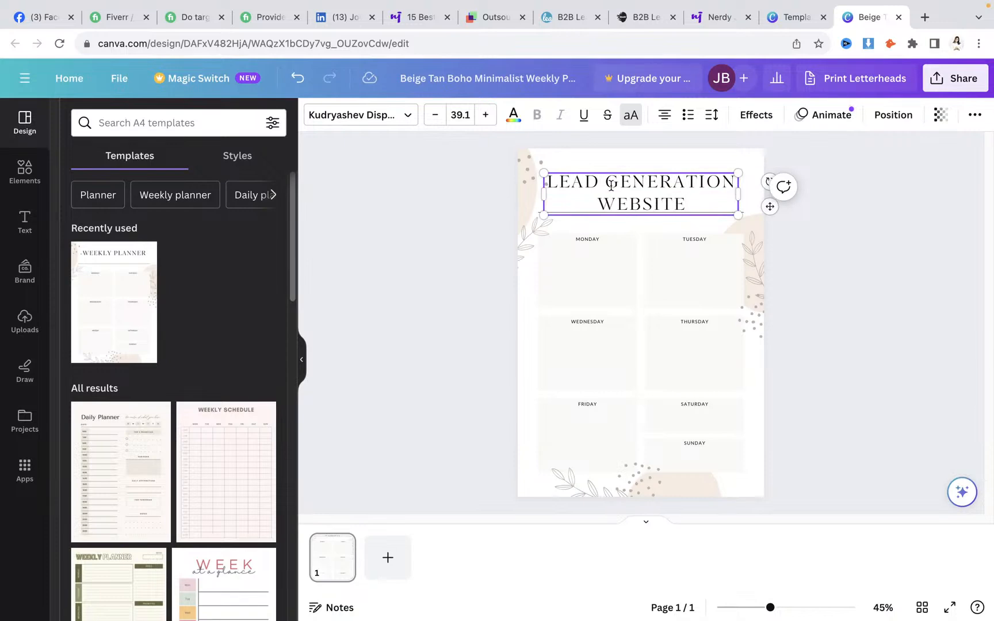
# Replace the "MONDAY" heading with "PLANNING THE SERVICE.".
pyautogui.click(786, 608)
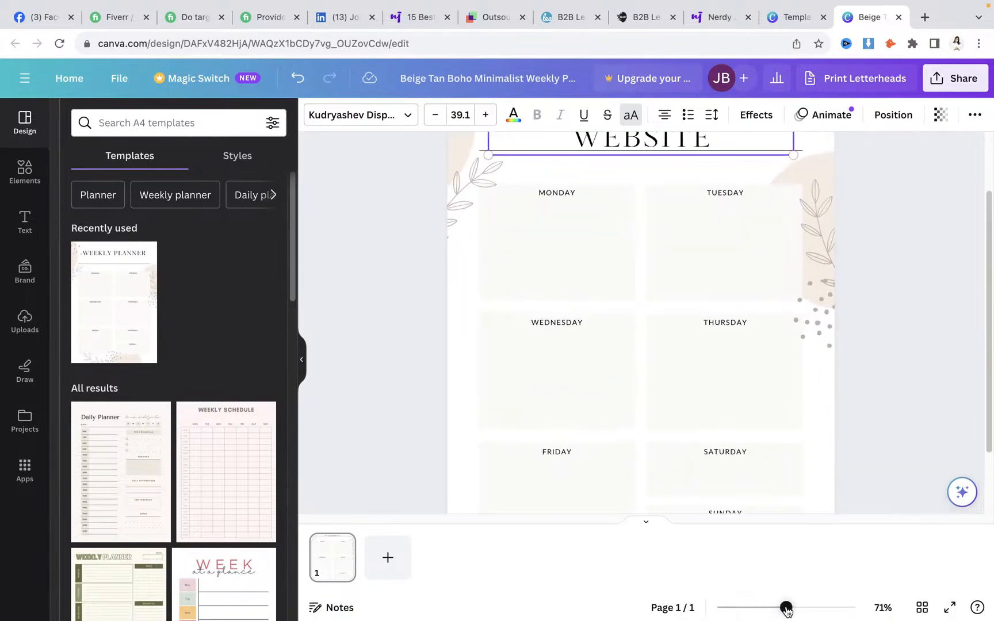
pyautogui.moveTo(786, 608); pyautogui.dragTo(795, 608)
pyautogui.click(522, 201)
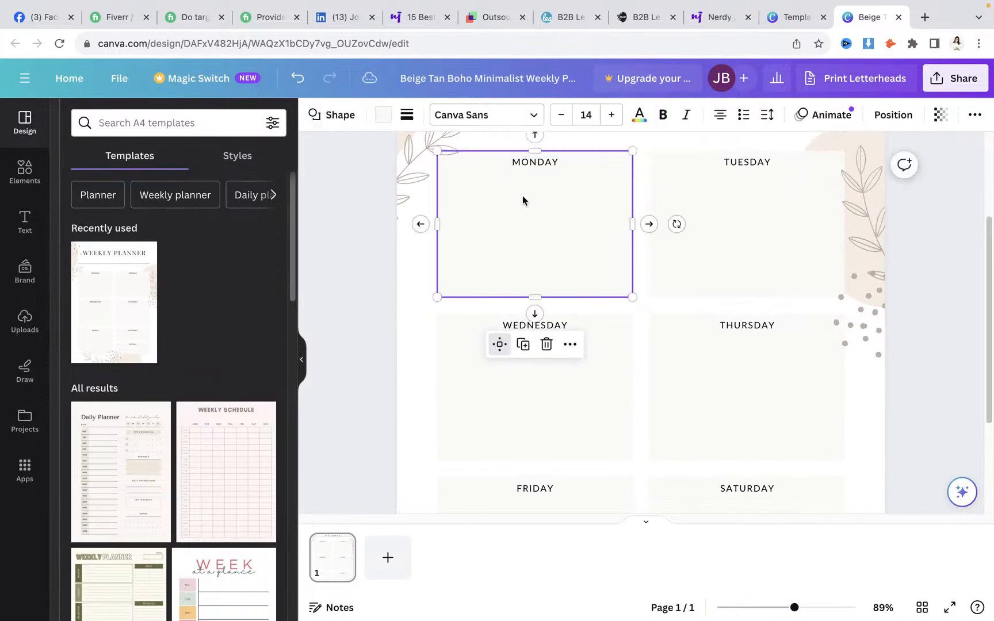
pyautogui.click(533, 164)
pyautogui.doubleClick(534, 164)
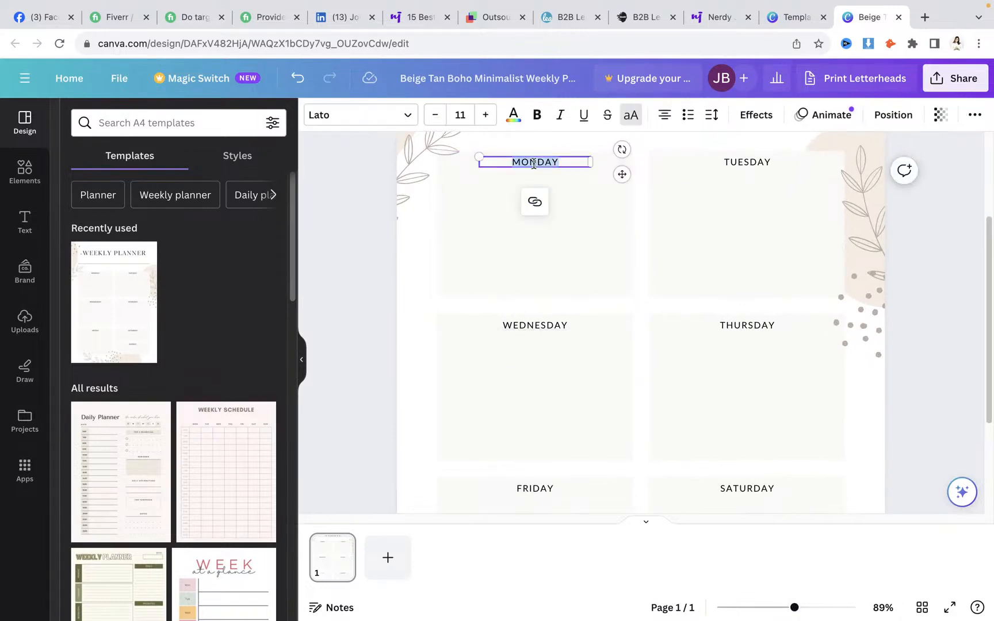
pyautogui.press('BackSpace')
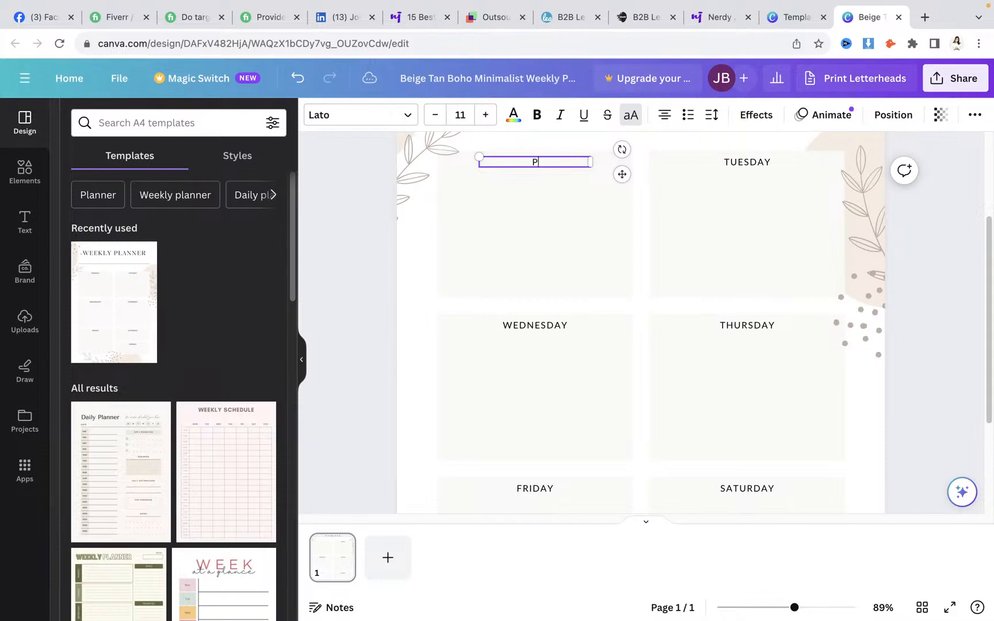
pyautogui.write('NNING THE SERV')
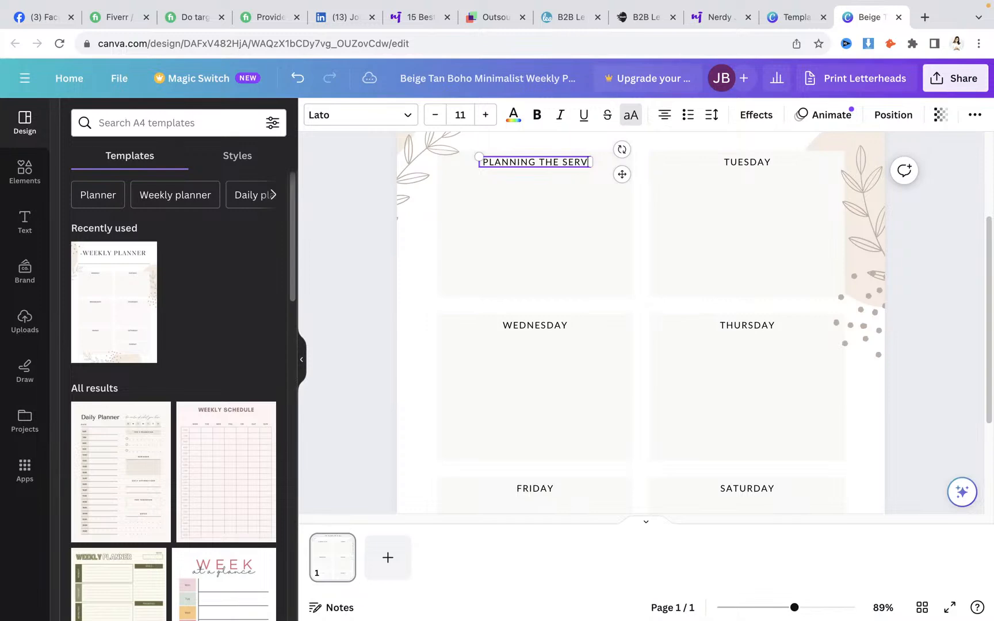
pyautogui.write('ICE.')
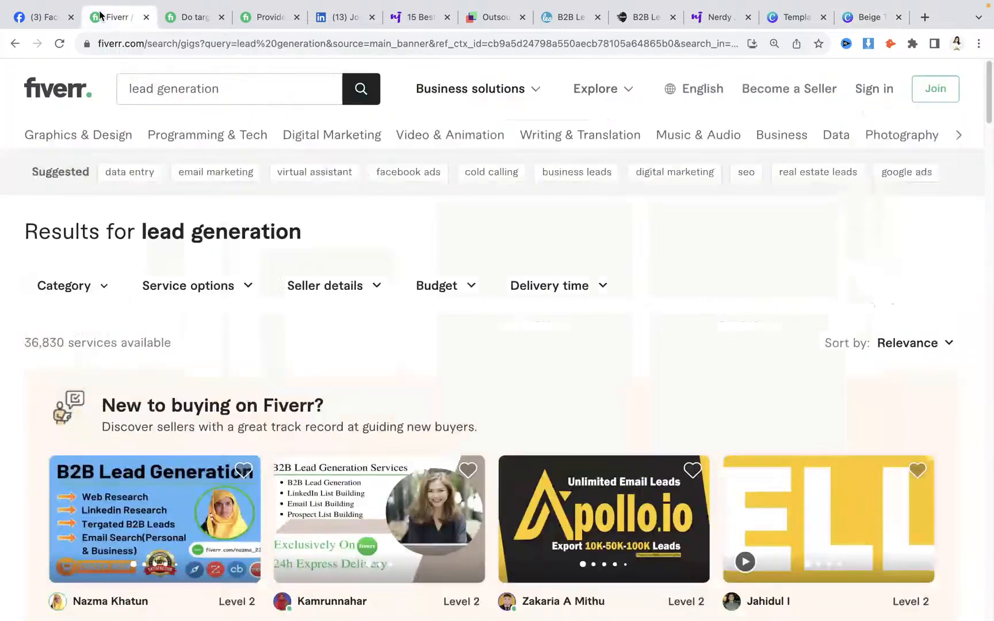
# Switch to Fiverr and examine the lead generation gigs, including the targeted B2B email list one, and review the Nerdy Joe home page.
pyautogui.click(107, 19)
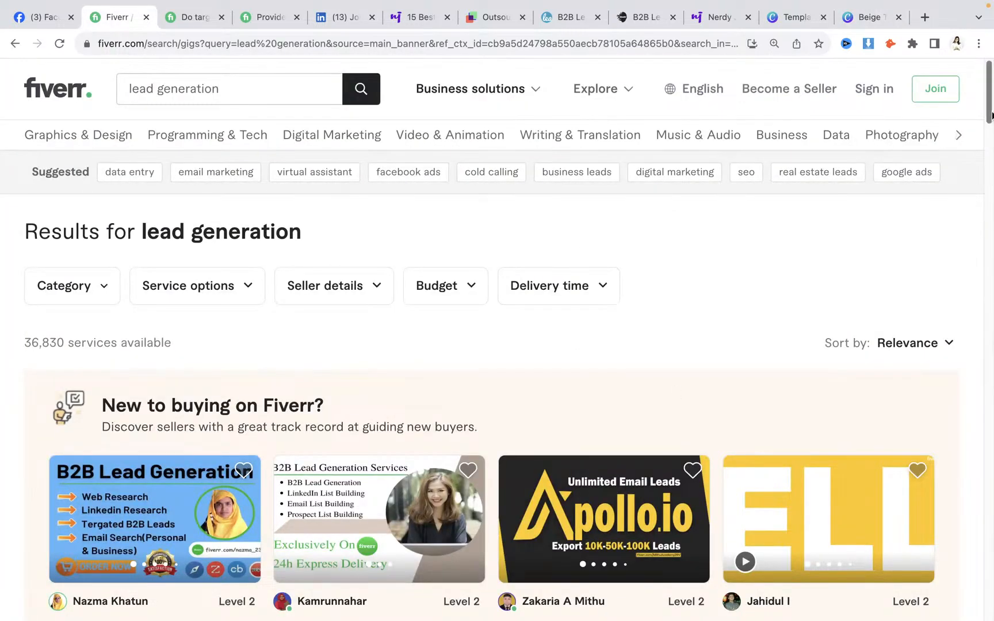
pyautogui.scroll(-7, 988, 187)
pyautogui.scroll(1, 988, 163)
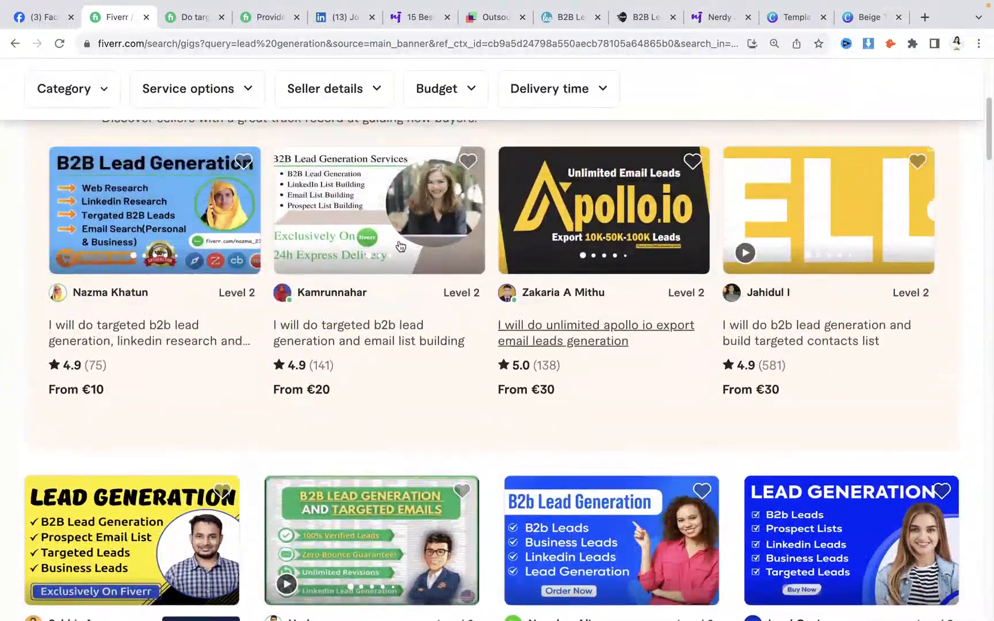
pyautogui.click(318, 325)
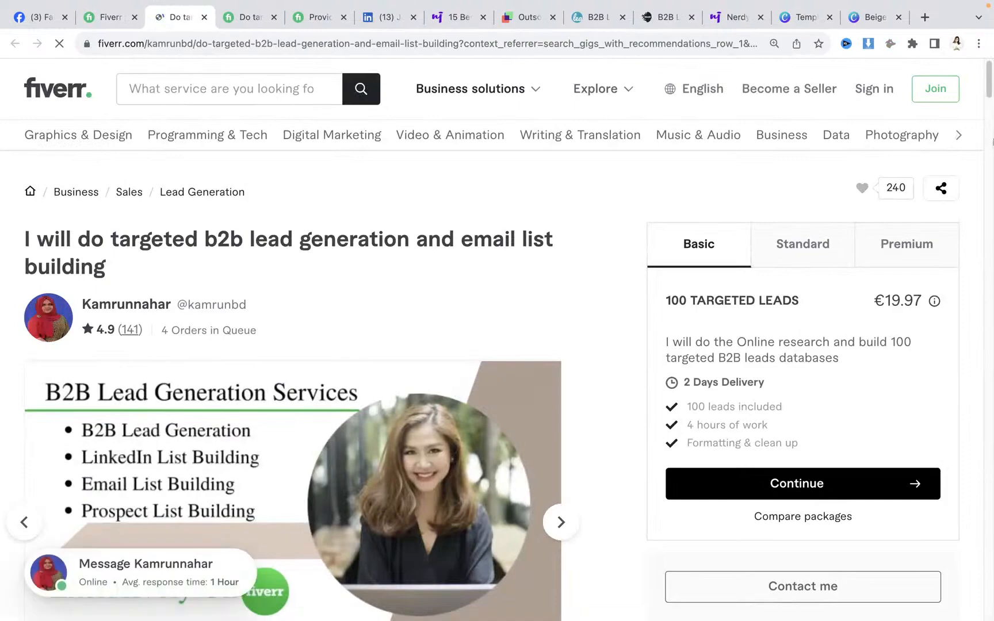
pyautogui.moveTo(980, 68)
pyautogui.mouseDown()
pyautogui.moveTo(990, 249)
pyautogui.moveTo(991, 64)
pyautogui.mouseUp()
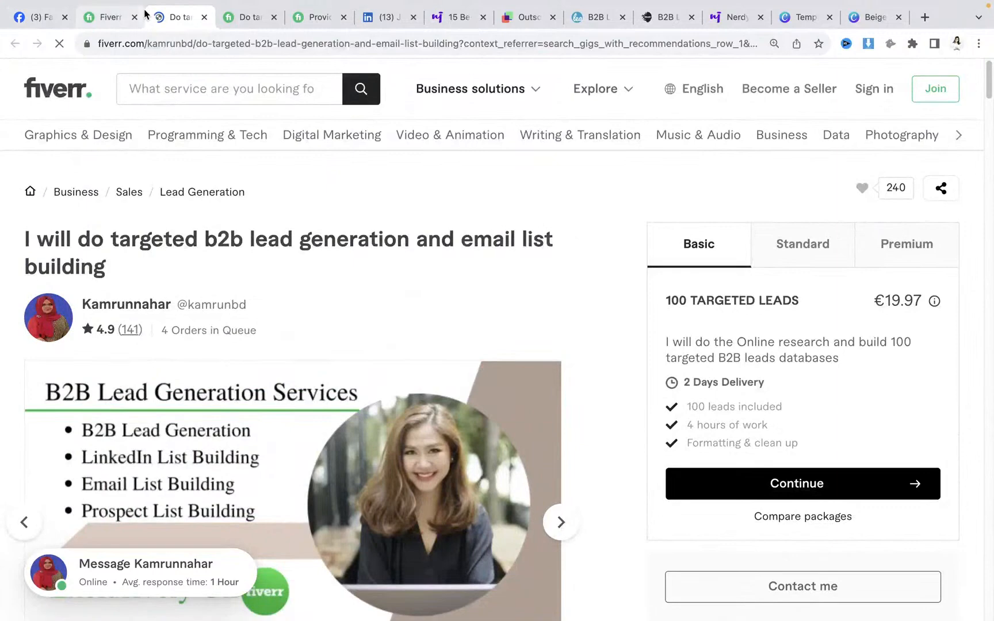
pyautogui.click(116, 17)
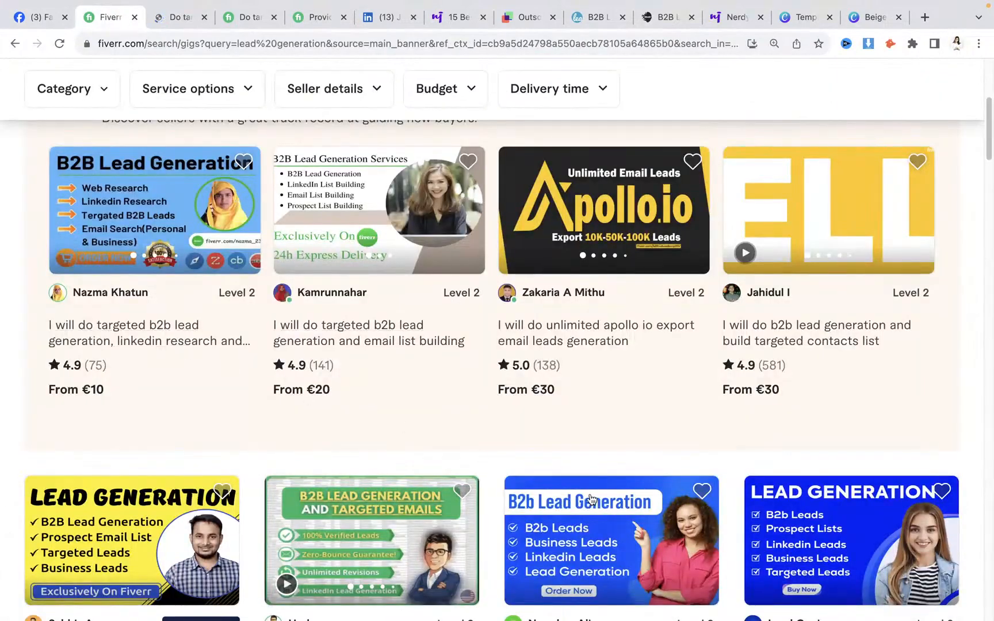
pyautogui.moveTo(989, 122); pyautogui.dragTo(987, 155)
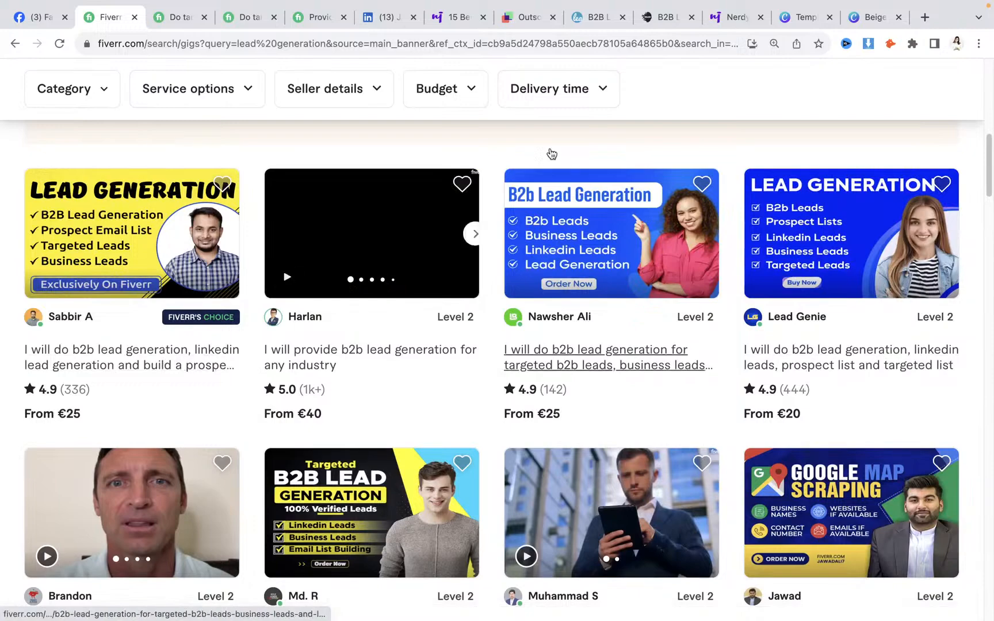
pyautogui.click(738, 21)
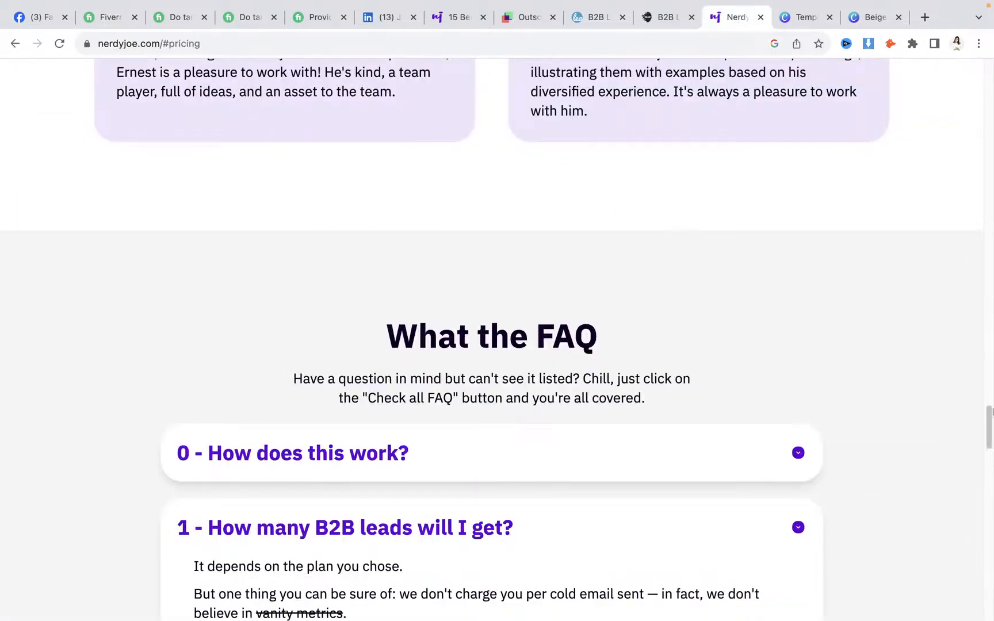
pyautogui.moveTo(990, 411); pyautogui.dragTo(989, 66)
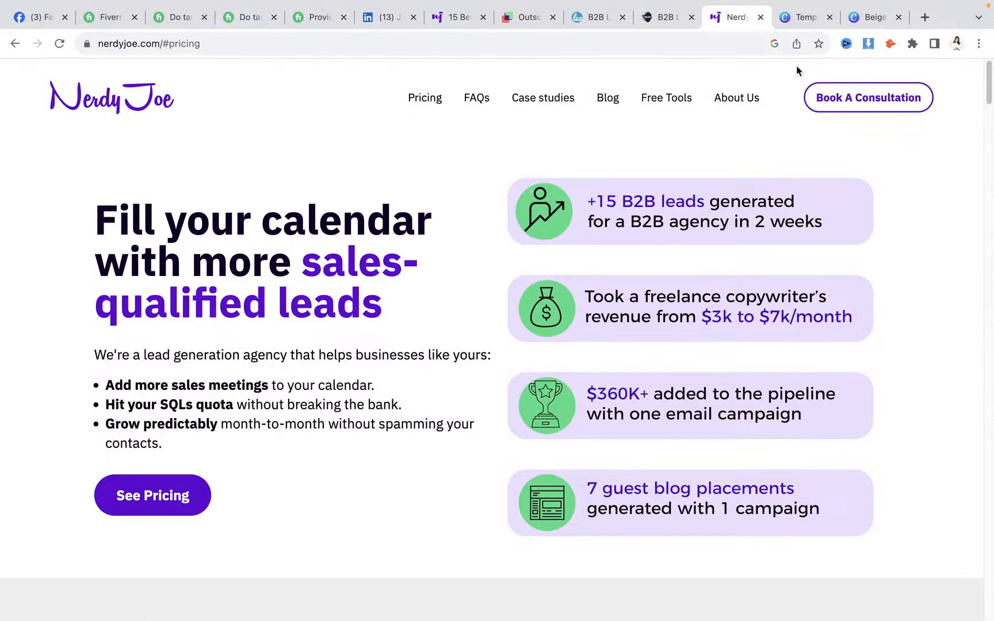
# Return to the Canva planner design and start a numbered list under "PLANNING THE SERVICE." with "LINKEDIN LEAD GENERATION".
pyautogui.click(799, 19)
pyautogui.click(866, 18)
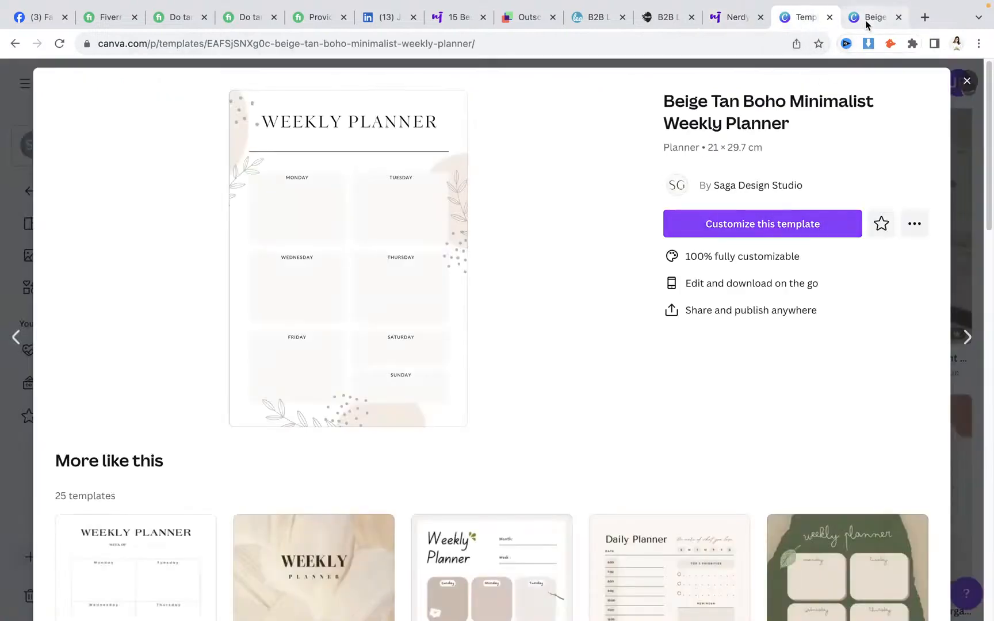
pyautogui.click(567, 177)
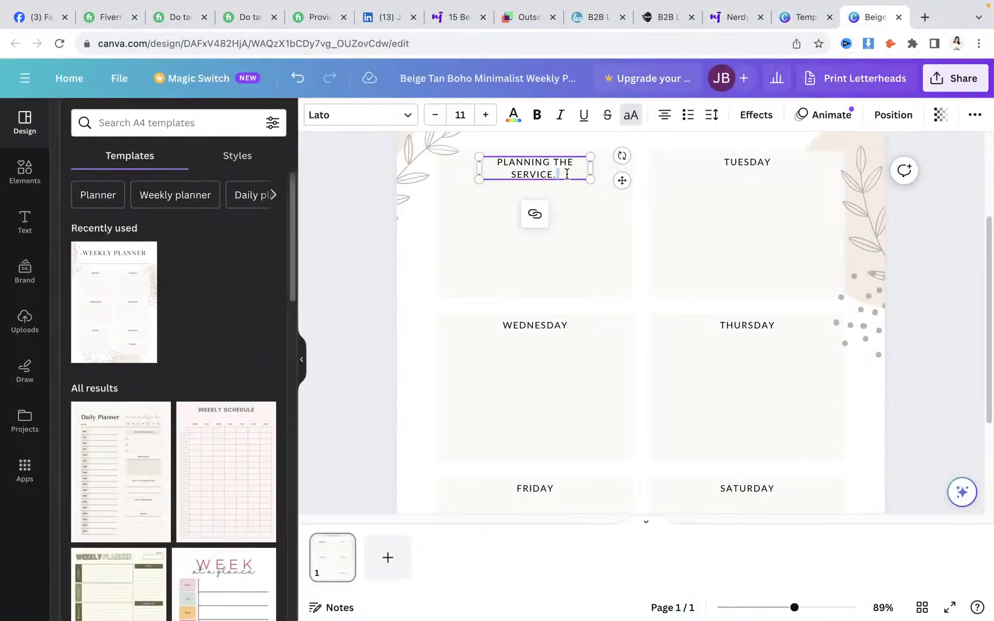
pyautogui.press('Return')
pyautogui.press('Return')
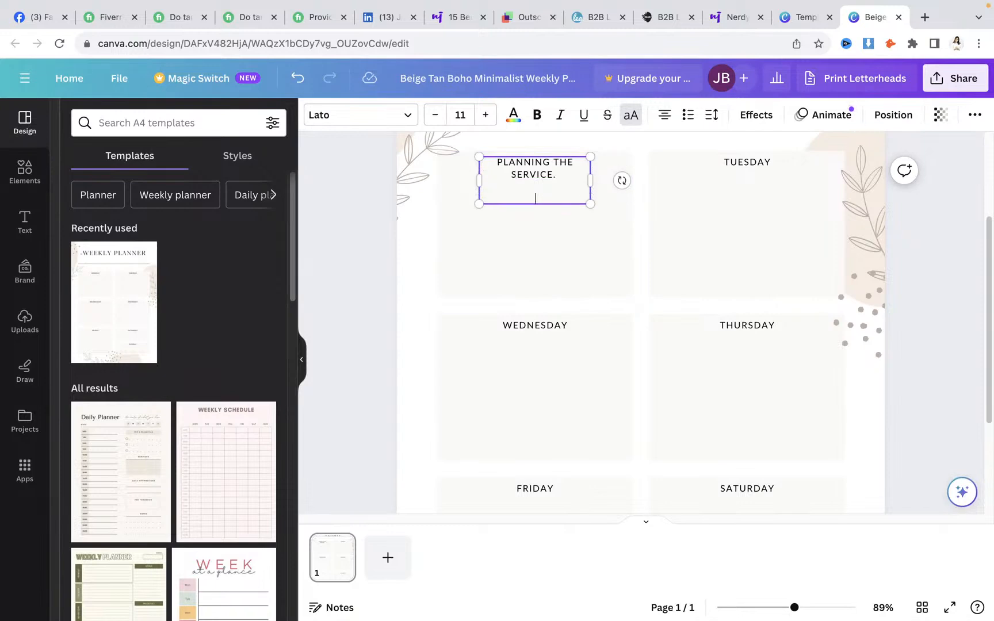
pyautogui.write('1. LI')
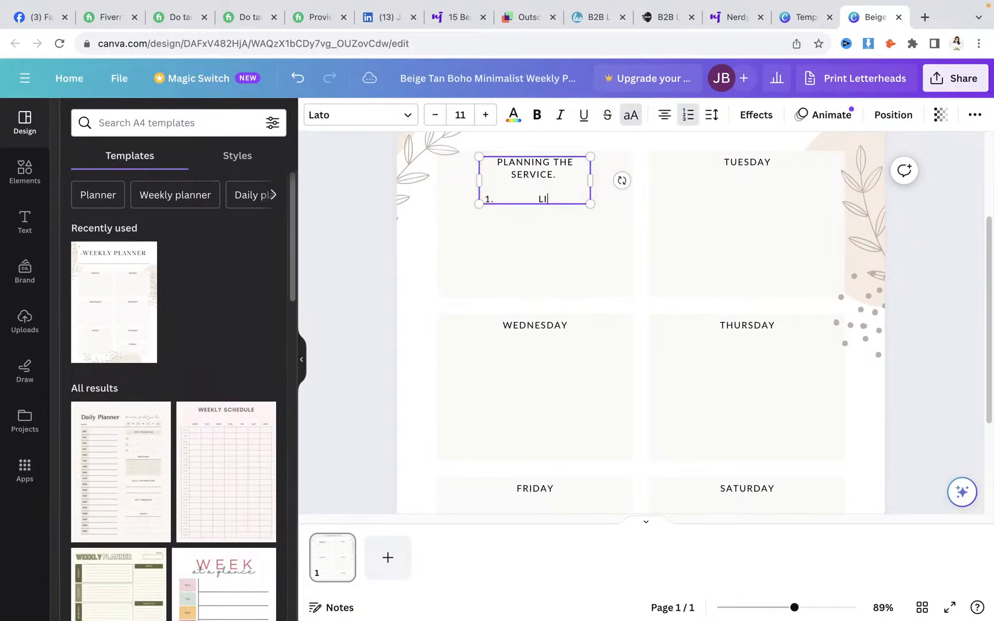
pyautogui.write('NKEDIN LEAD GENERATION')
pyautogui.press('Return')
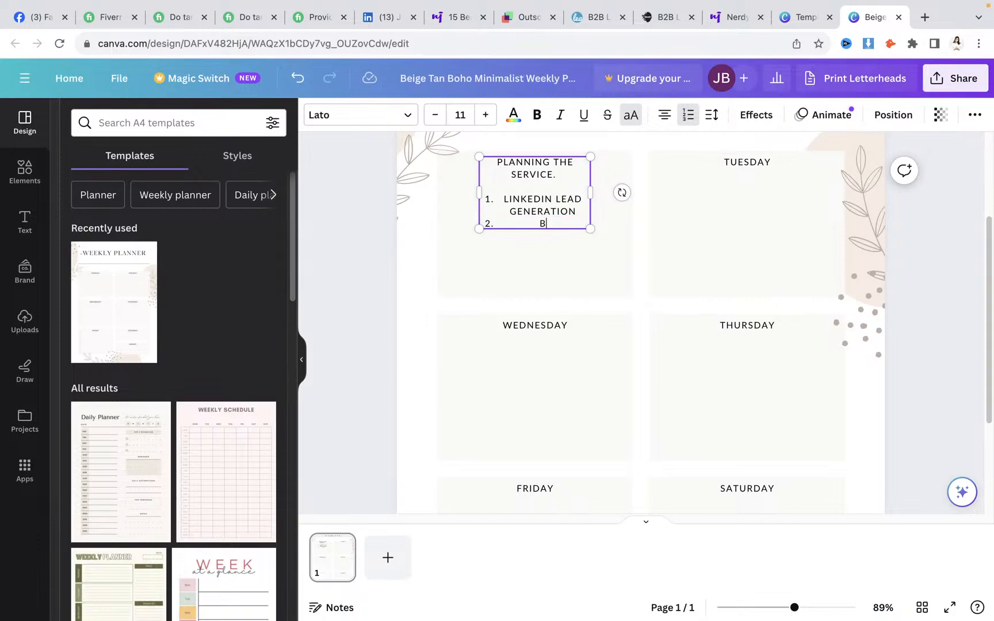
# Add "B2B COMPANIES LEAD" and "EXCEL MANAGEMENT ....." as items 2 and 3 of the numbered list.
pyautogui.write('B2B')
pyautogui.press('BackSpace')
pyautogui.write('COMPANIES LE')
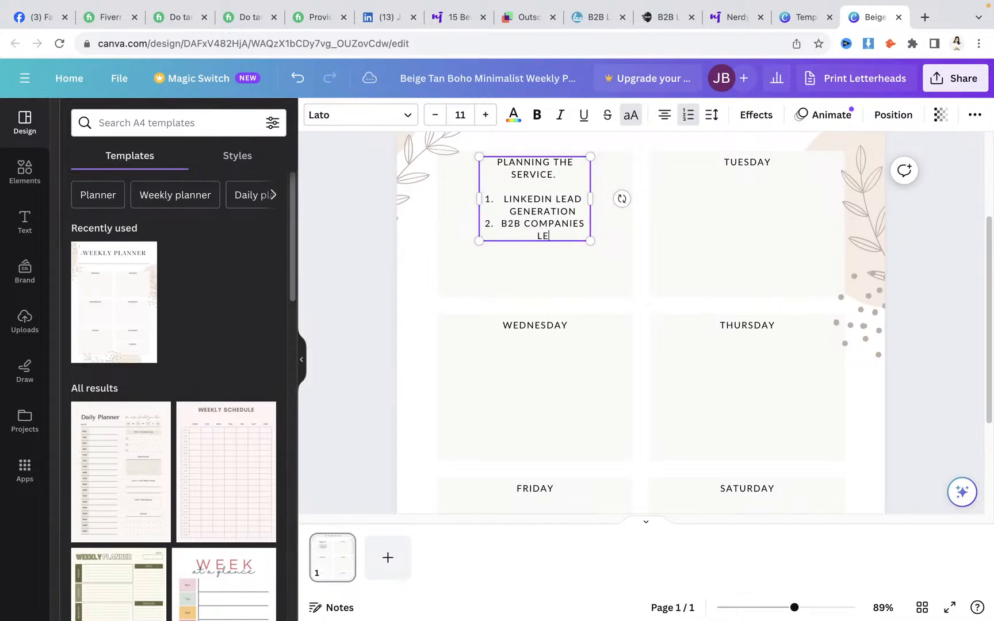
pyautogui.write('AD')
pyautogui.press('Return')
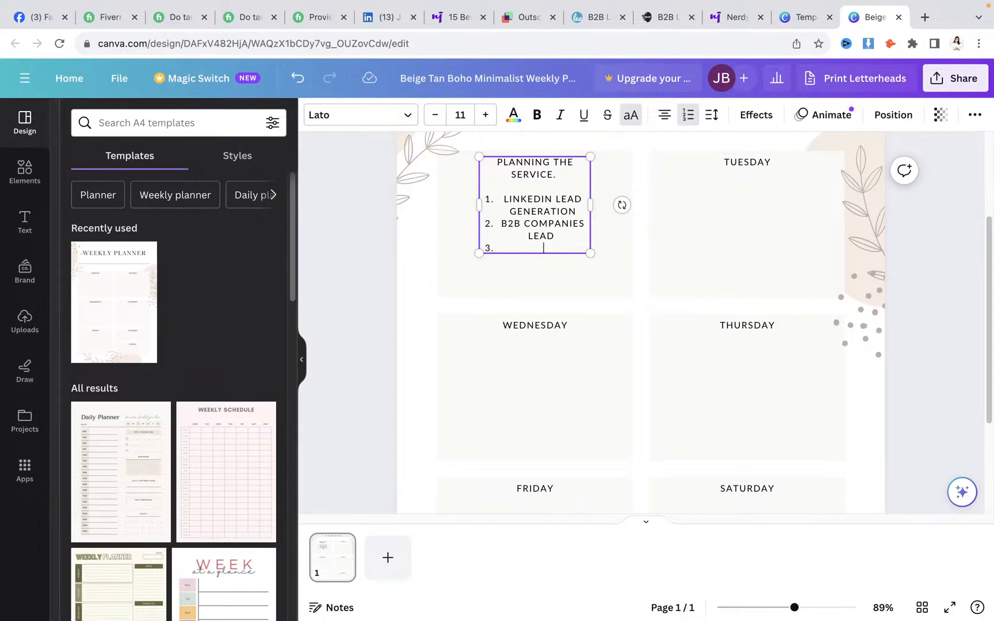
pyautogui.write('XCEL MANAGEMEN')
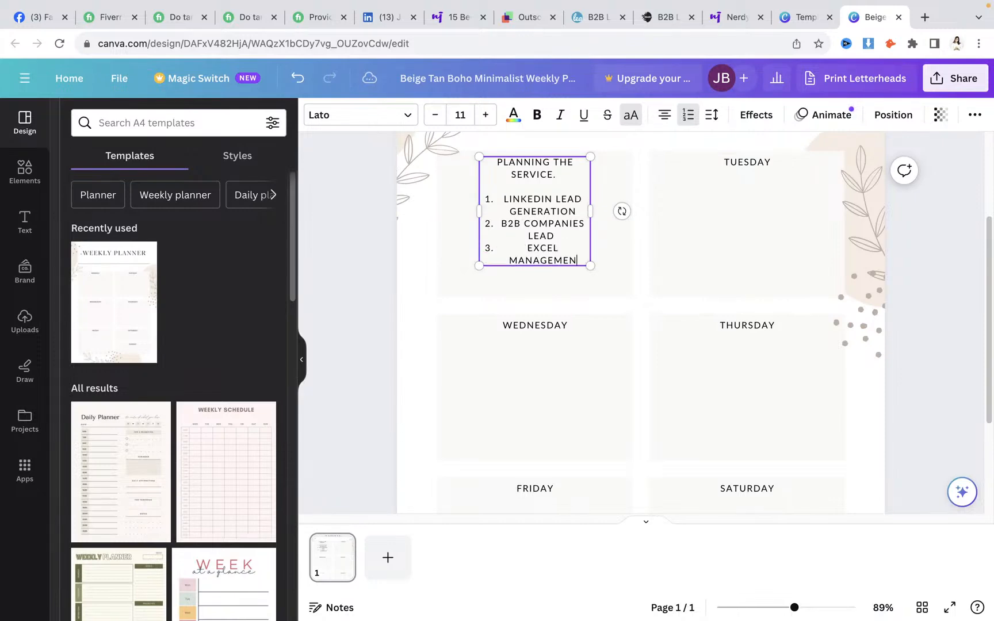
pyautogui.write('T .....')
# Make the "PLANNING THE SERVICE." heading bold in the first planner box.
pyautogui.moveTo(553, 170); pyautogui.dragTo(496, 162)
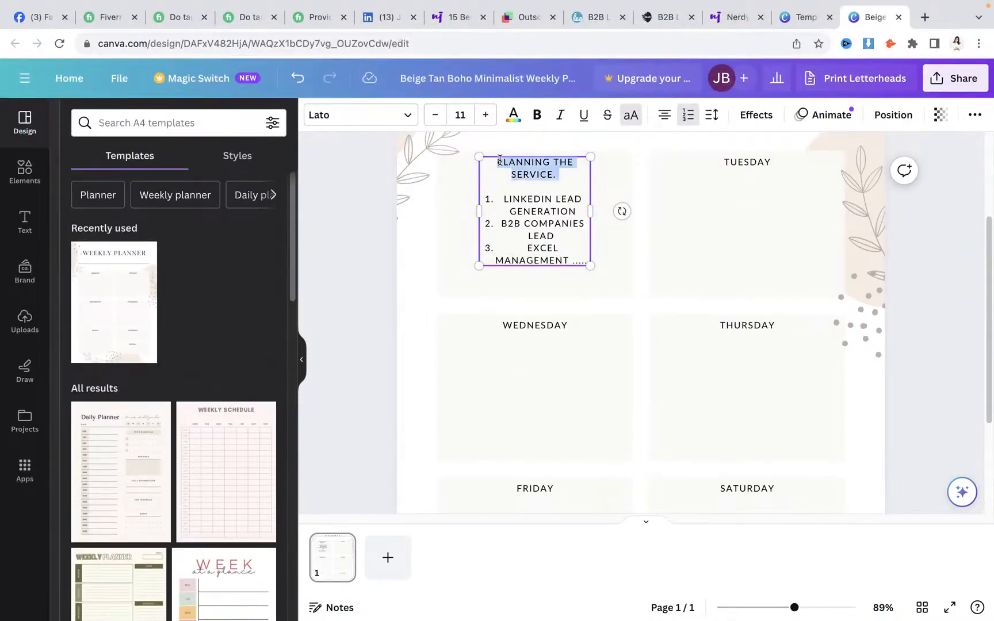
pyautogui.click(537, 117)
pyautogui.click(768, 220)
# Delete the "TUESDAY" heading and place a copy of the "PLANNING THE SERVICE." text block in its box.
pyautogui.click(541, 183)
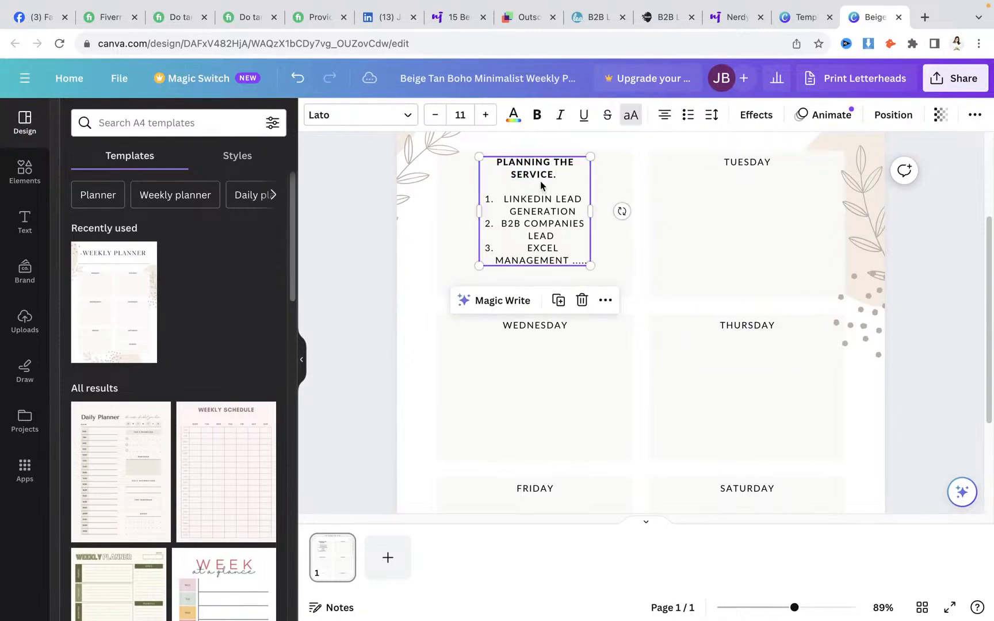
pyautogui.doubleClick(750, 163)
pyautogui.press('BackSpace')
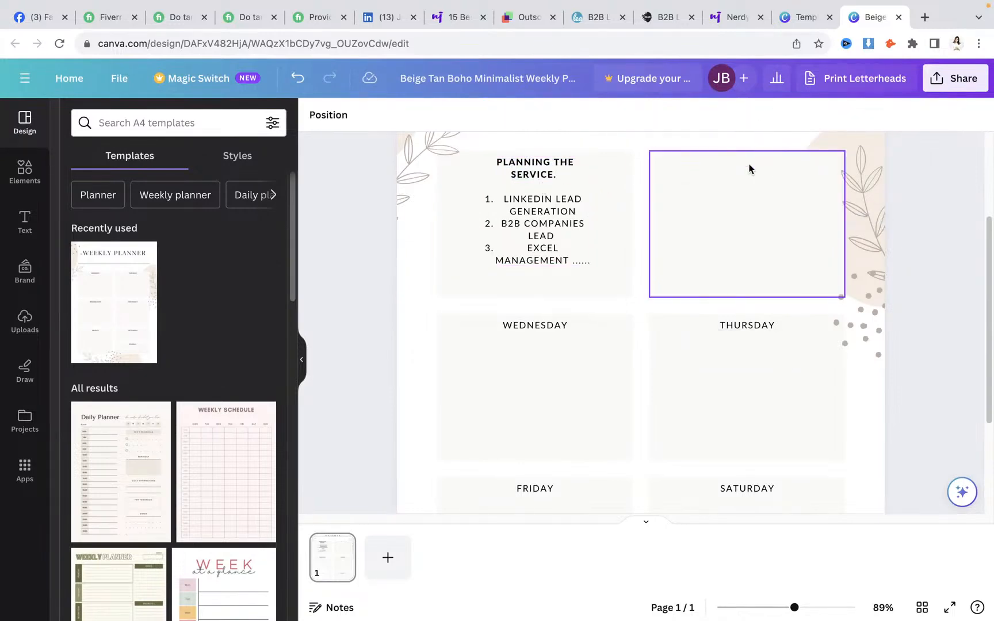
pyautogui.hotkey('ctrl', 'v')
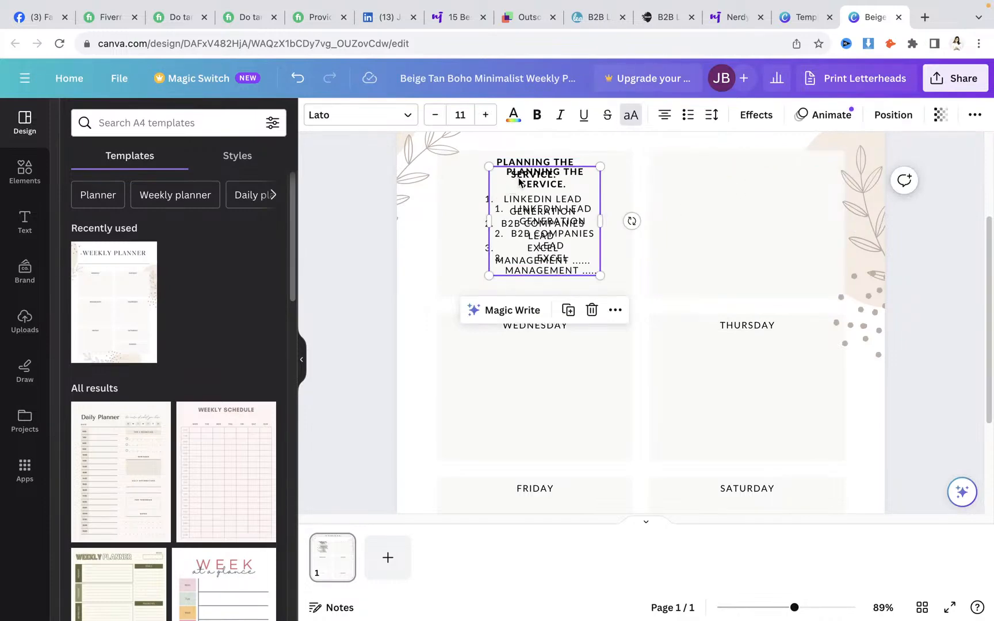
pyautogui.moveTo(523, 181); pyautogui.dragTo(730, 171)
# Replace the heading of the copied text block with "PORTFOLIO & DESCRIPTION, PRICES".
pyautogui.tripleClick(729, 171)
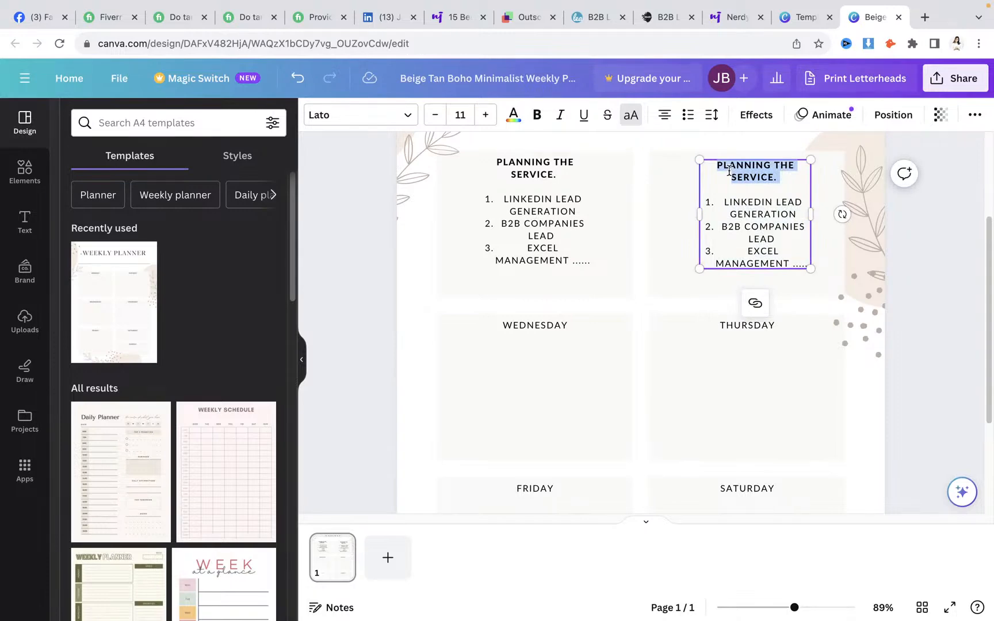
pyautogui.write('PORTFOLI')
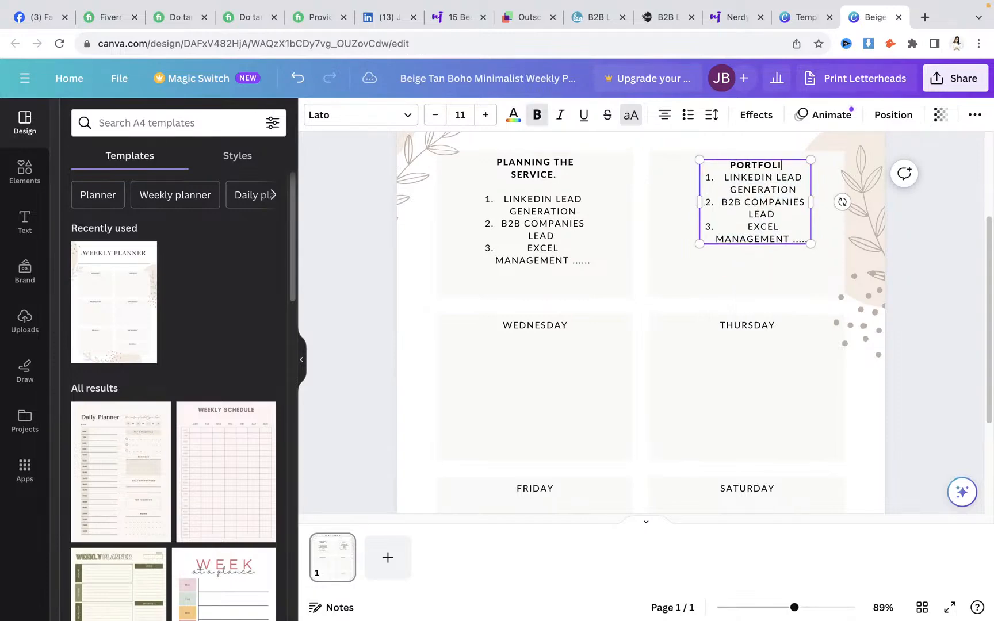
pyautogui.write('O & DESC')
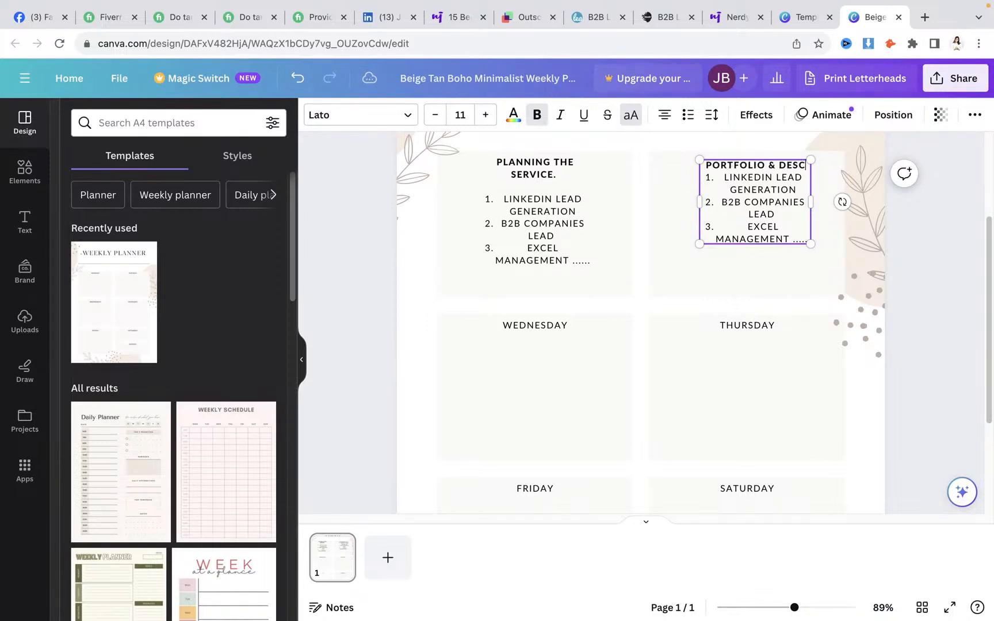
pyautogui.write('RIPTION, ')
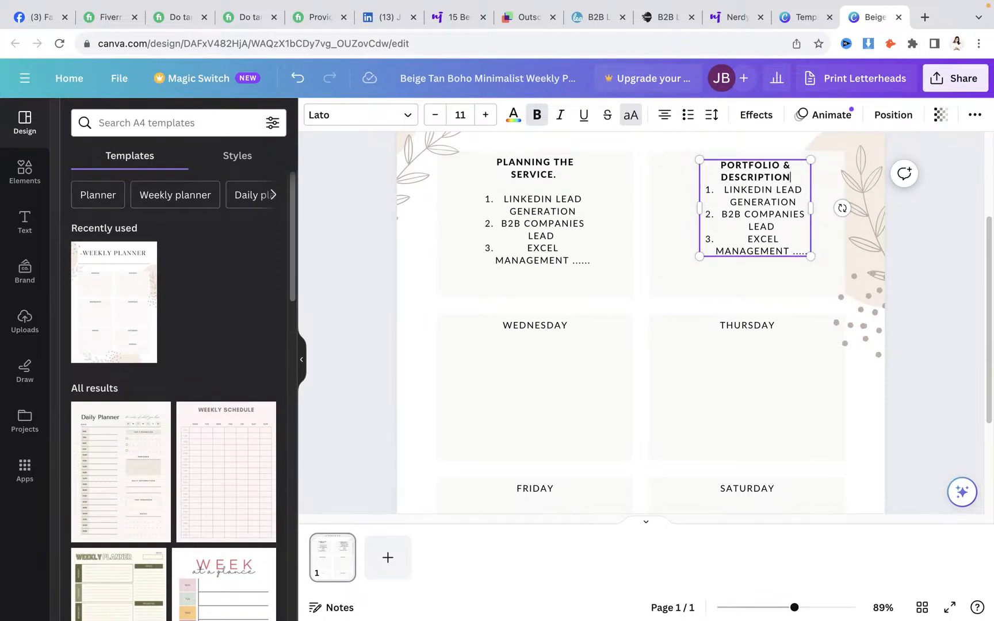
pyautogui.write('PRICES')
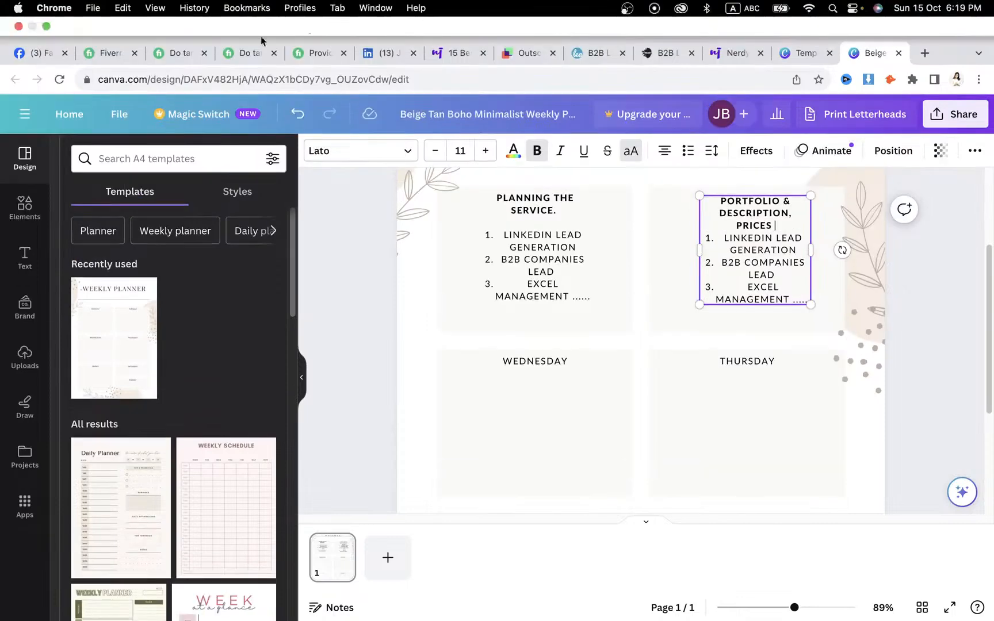
# Switch to the Fiverr targeted B2B lead generation gig and examine its Basic package description and price.
pyautogui.click(237, 53)
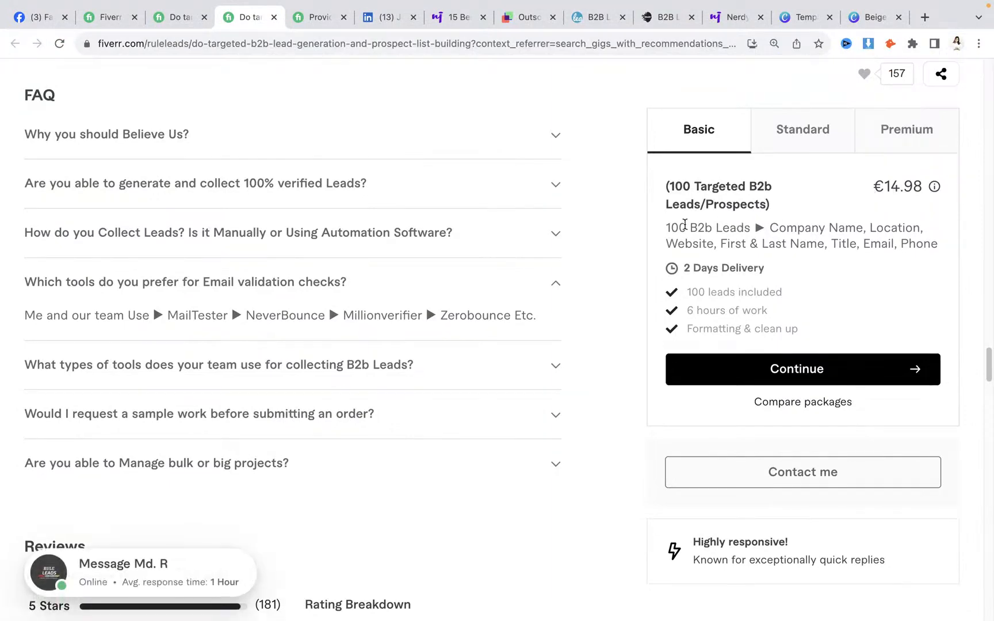
pyautogui.moveTo(661, 228); pyautogui.dragTo(964, 246)
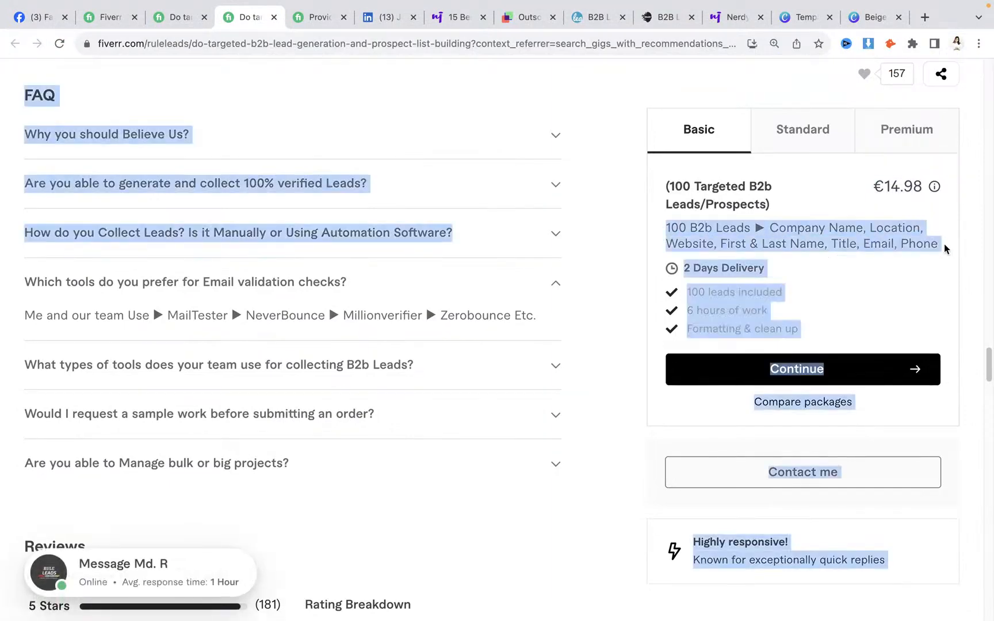
pyautogui.click(945, 247)
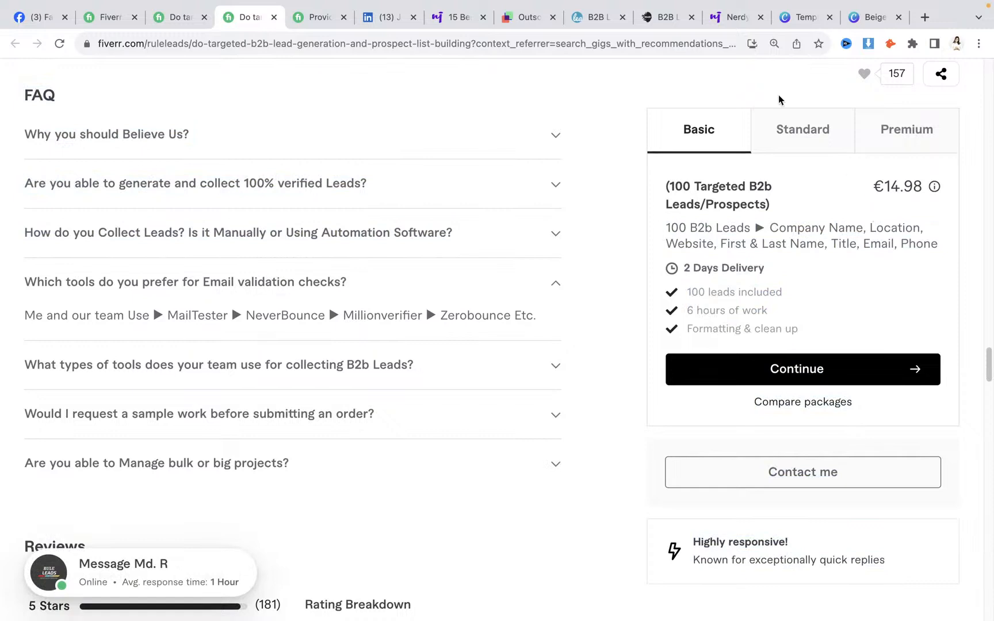
# Open ChatGPT in a new browser tab.
pyautogui.click(924, 17)
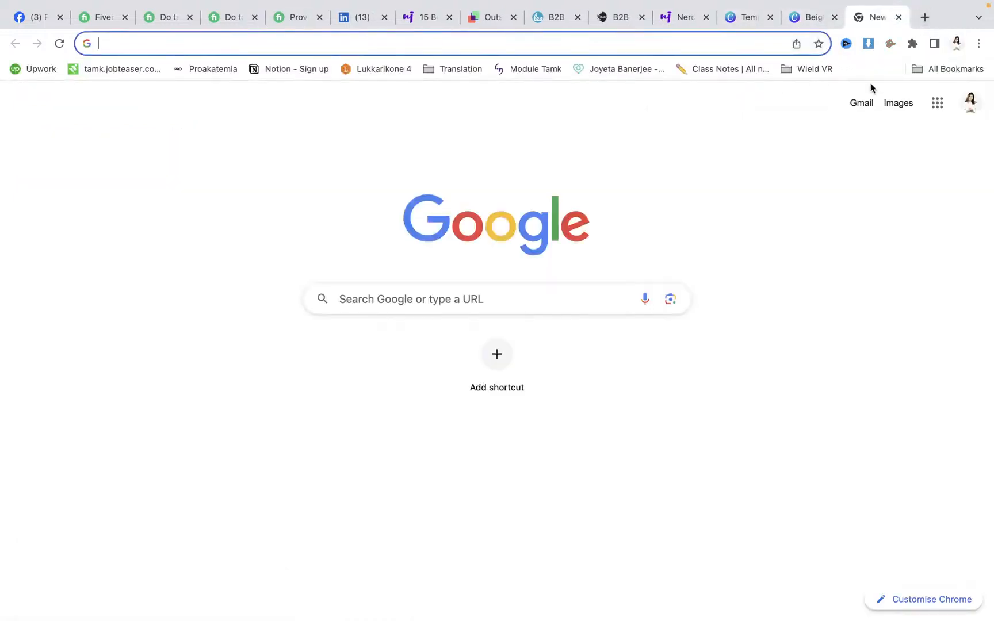
pyautogui.write('chat')
pyautogui.press('Return')
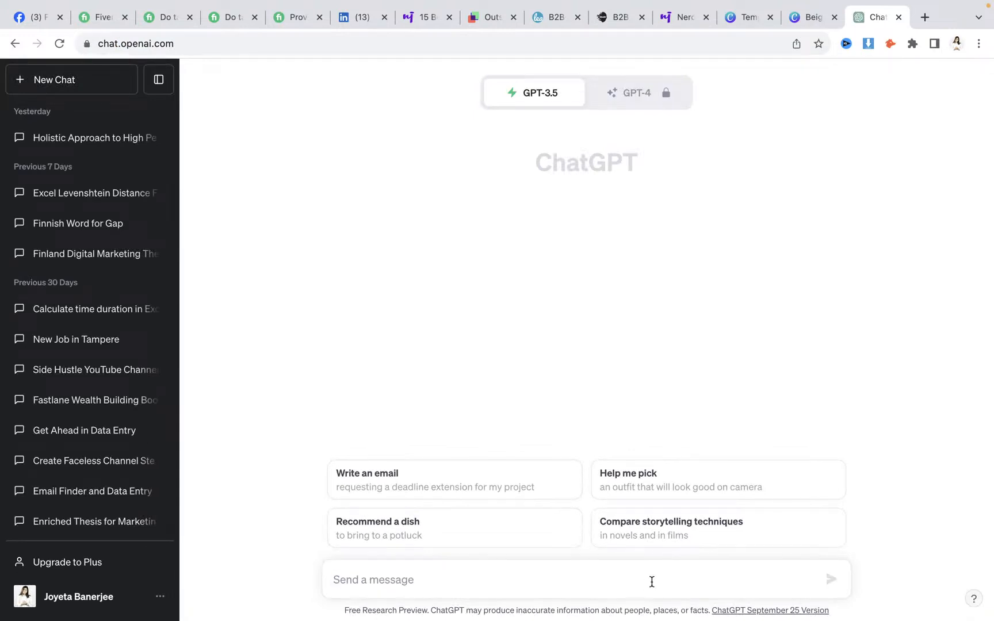
# Ask ChatGPT "Please suggest some website names for lead generation" and look through the suggested names.
pyautogui.write('des')
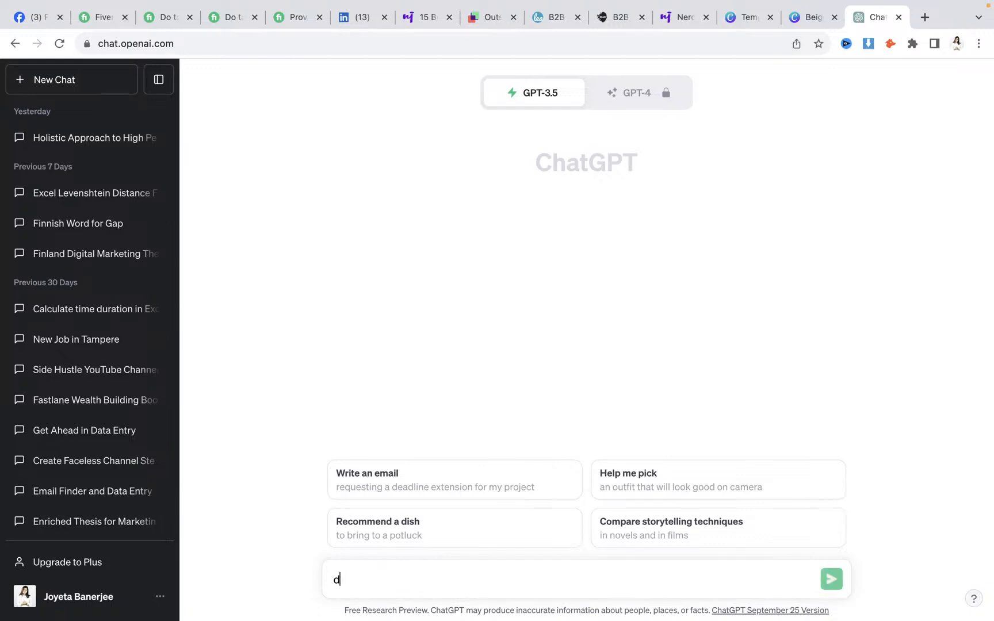
pyautogui.press('BackSpace')
pyautogui.press('BackSpace')
pyautogui.write('Please write me')
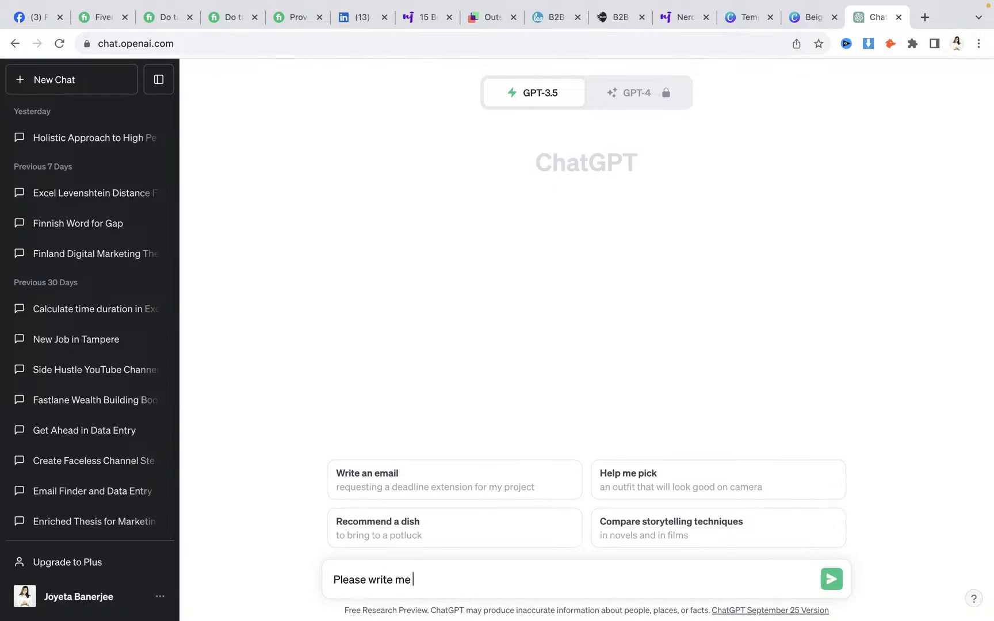
pyautogui.write(' a w')
pyautogui.press('BackSpace')
pyautogui.press('BackSpace')
pyautogui.write('suggest some websi')
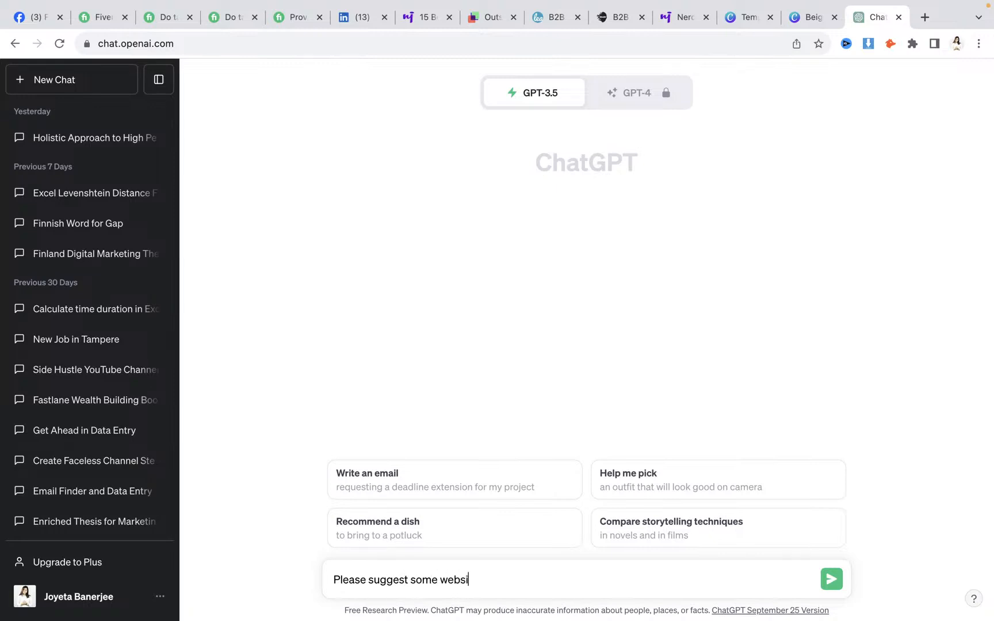
pyautogui.write('te names for lead genera')
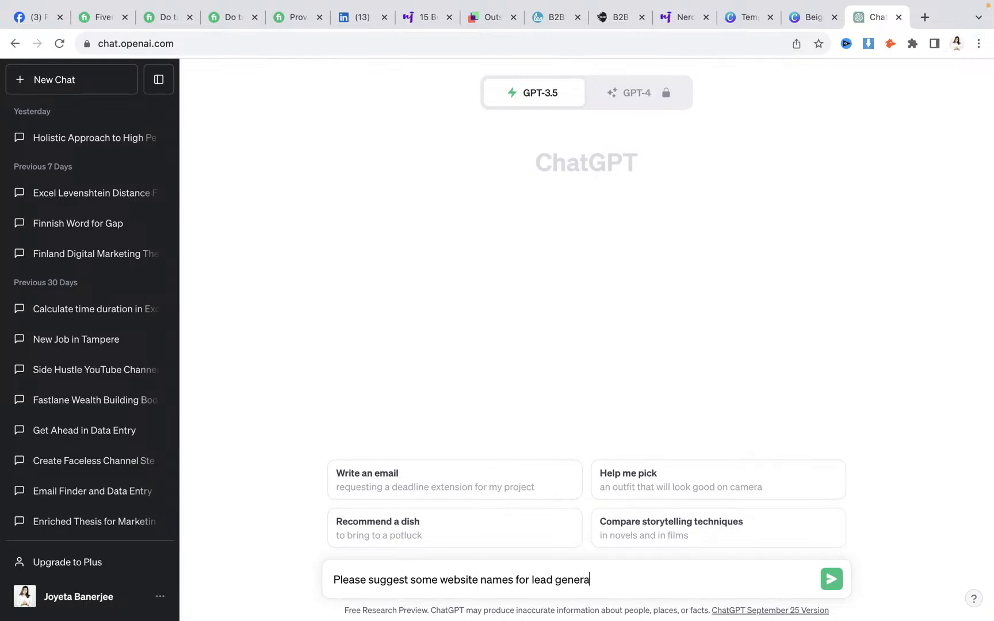
pyautogui.write('tion')
pyautogui.press('Return')
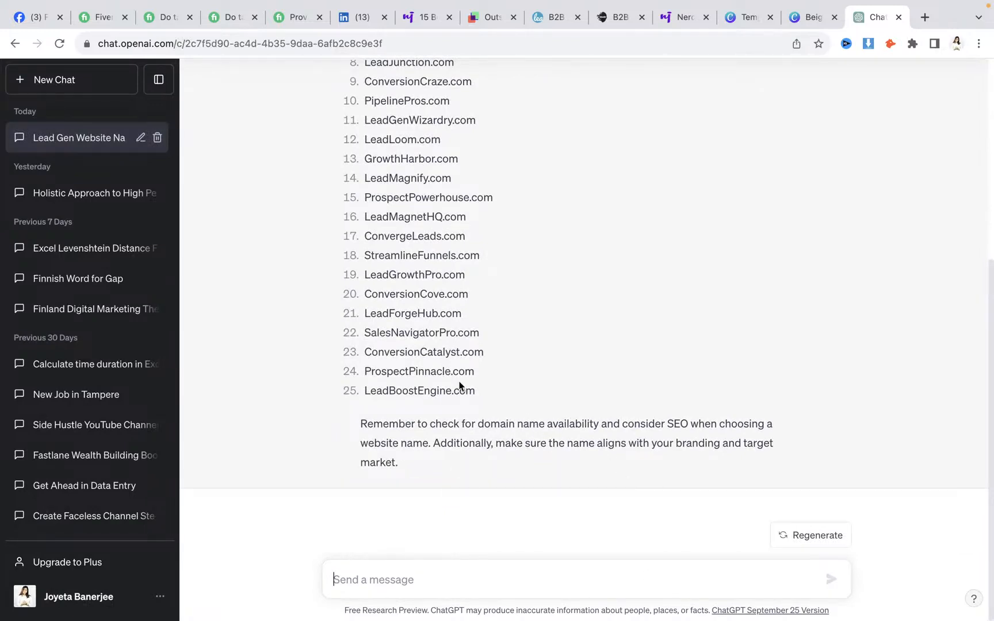
pyautogui.moveTo(488, 391); pyautogui.dragTo(362, 135)
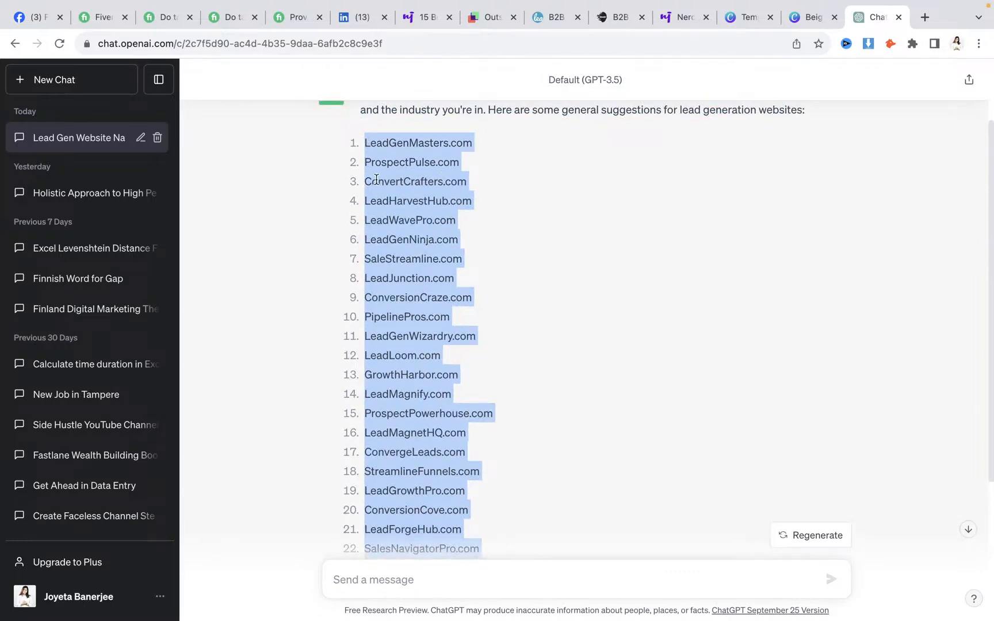
# Ask ChatGPT "How I can build a lead generation website please provide me steps".
pyautogui.click(648, 577)
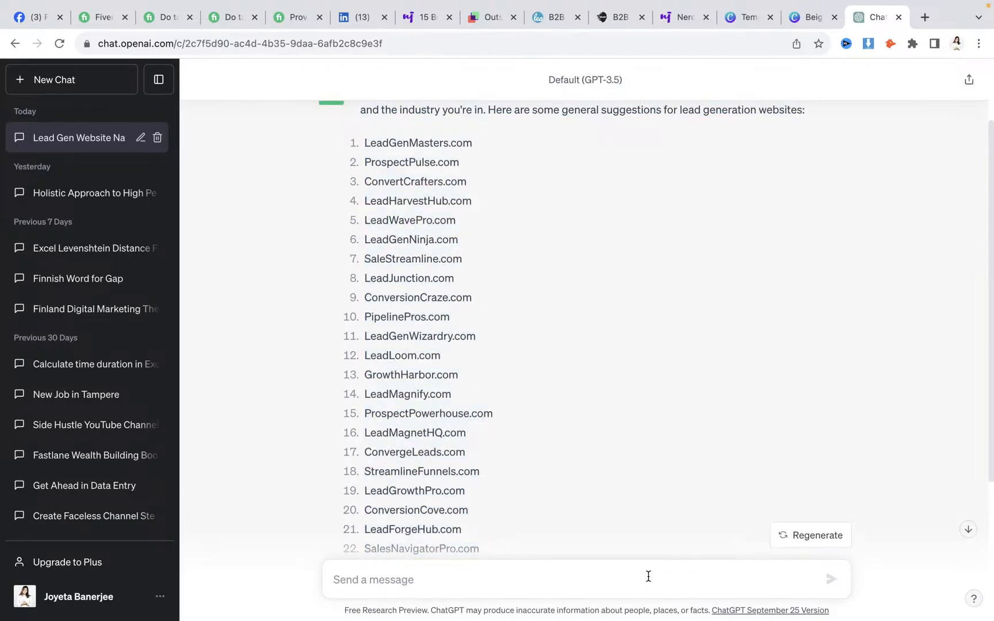
pyautogui.write('How')
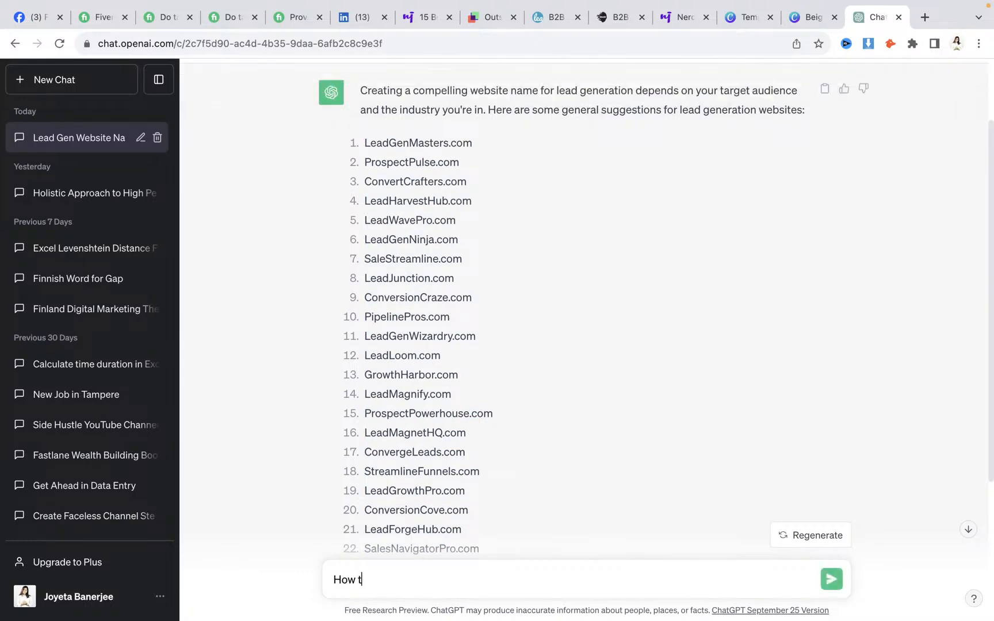
pyautogui.write(' I can build a lead genera')
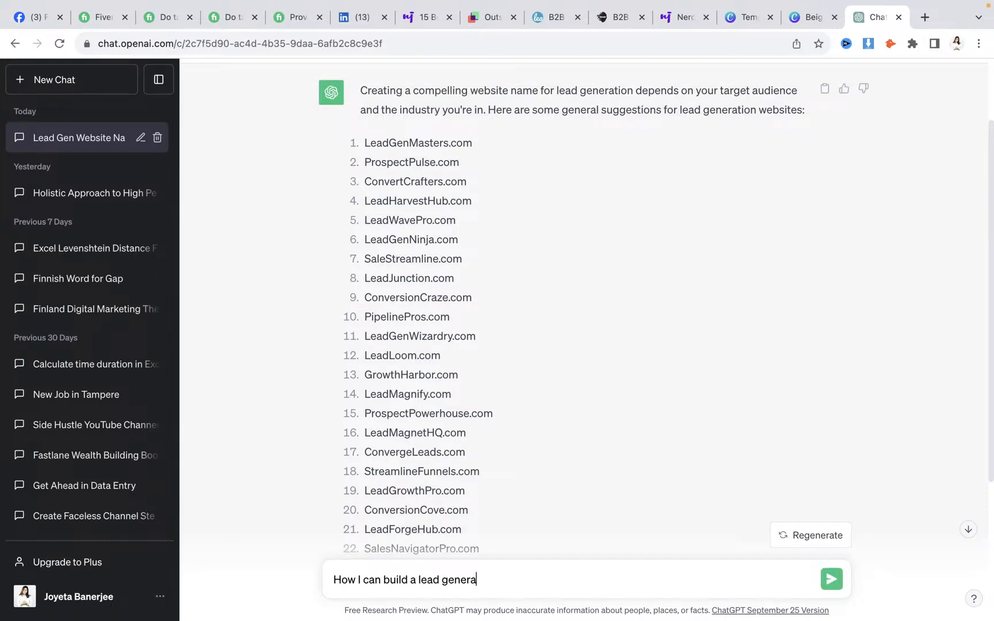
pyautogui.write('tion website please pro')
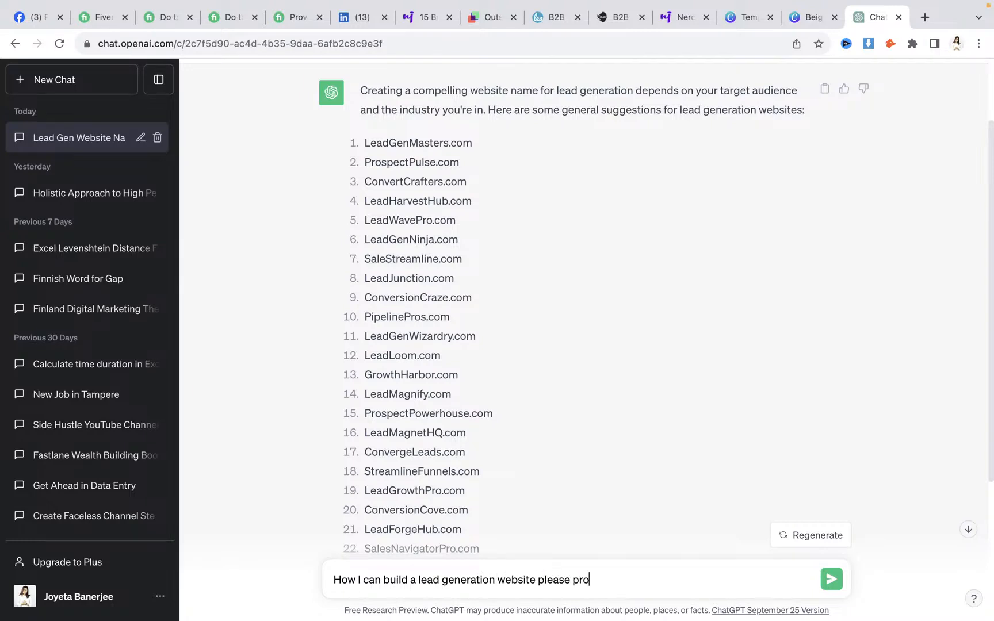
pyautogui.write('vide me steps')
pyautogui.press('Return')
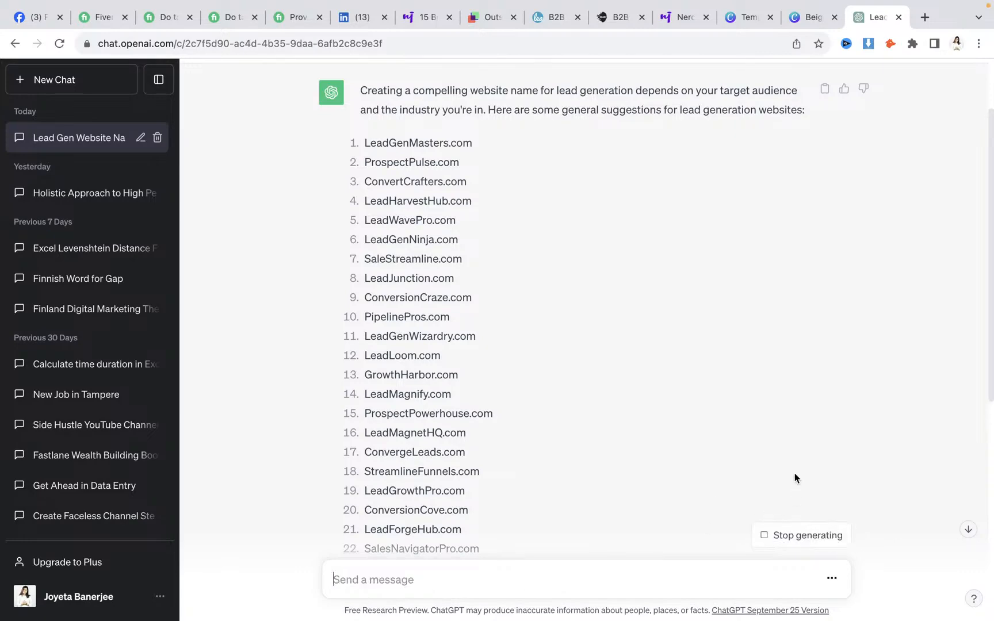
# Examine ChatGPT's step-by-step guide to building a lead generation website, from "Define Your Goals" to the end.
pyautogui.scroll(-8, 992, 401)
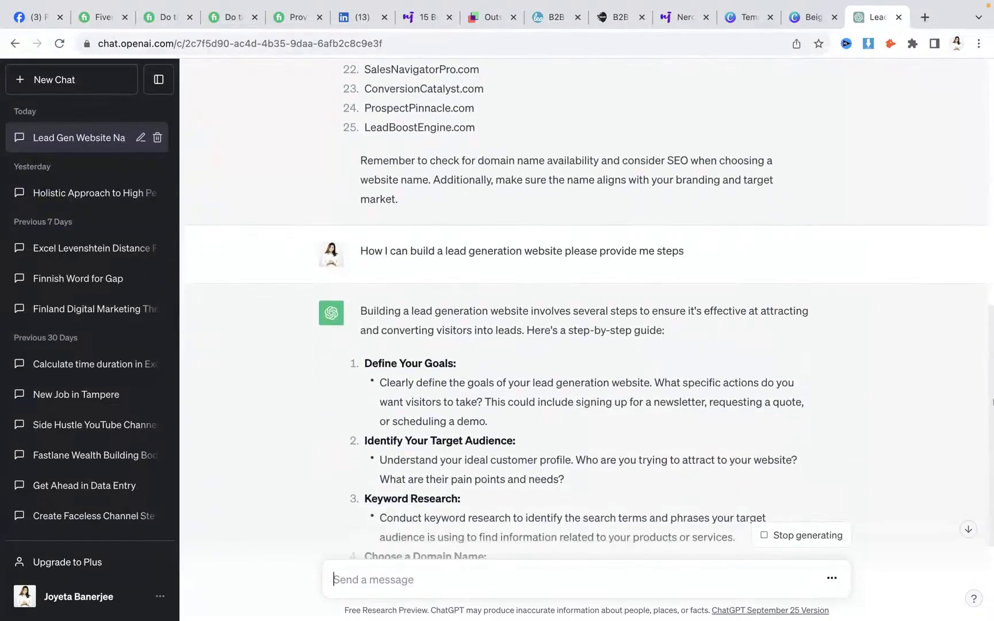
pyautogui.scroll(-3, 992, 402)
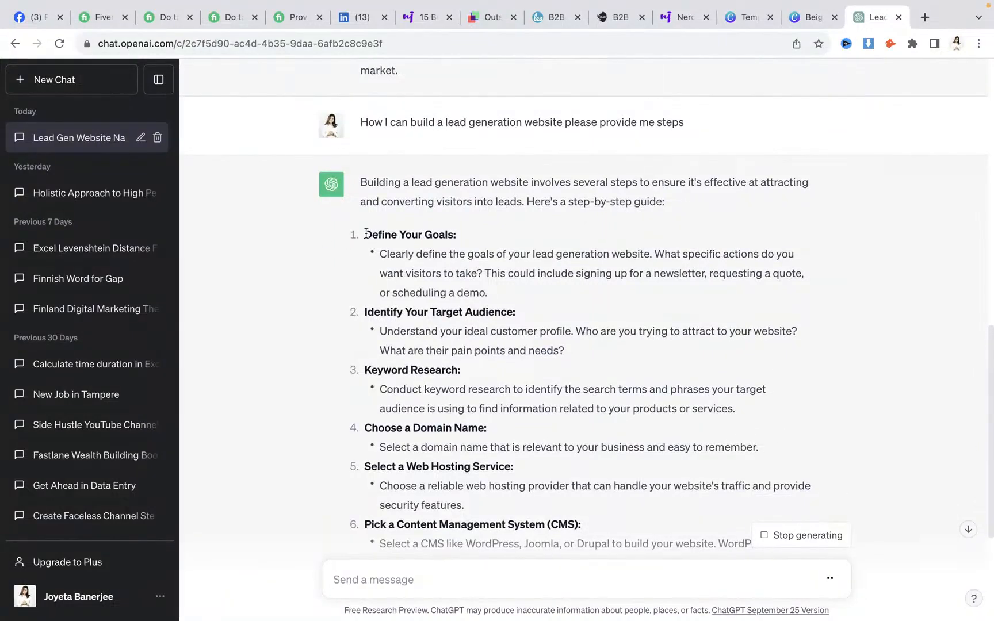
pyautogui.moveTo(365, 232); pyautogui.dragTo(471, 240)
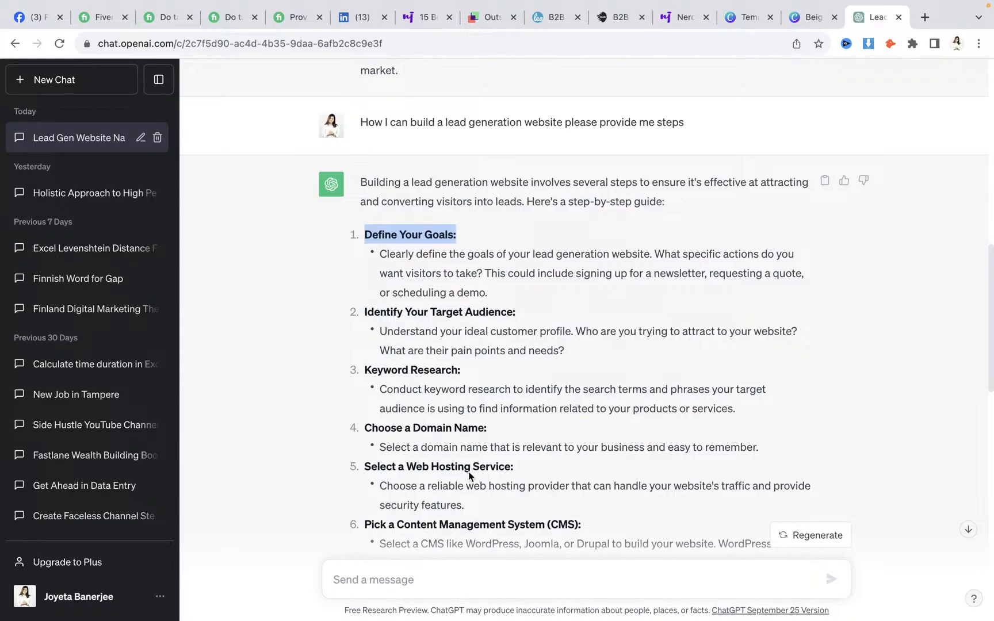
pyautogui.moveTo(988, 269); pyautogui.dragTo(993, 533)
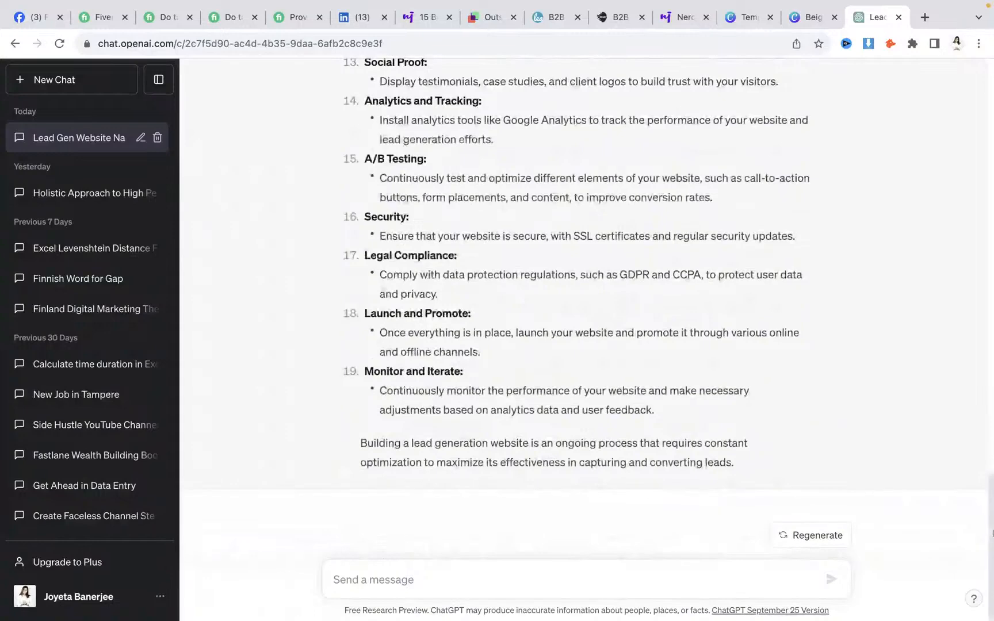
# Return to the Canva planner and replace the numbered list under "PORTFOLIO & DESCRIPTION, PRICES" with an empty line.
pyautogui.click(805, 17)
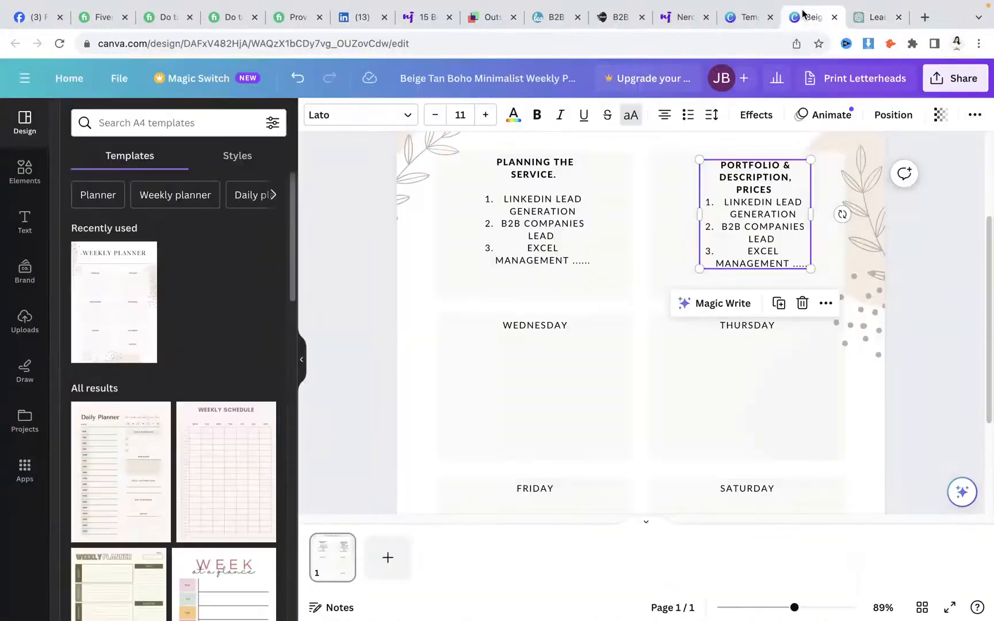
pyautogui.click(762, 233)
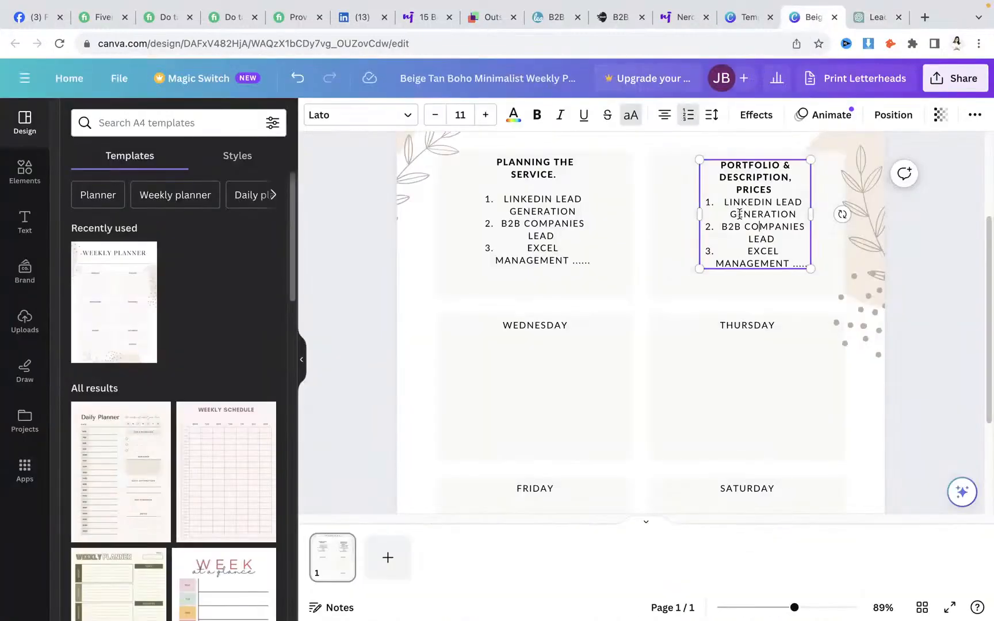
pyautogui.moveTo(723, 202); pyautogui.dragTo(808, 260)
pyautogui.press('BackSpace')
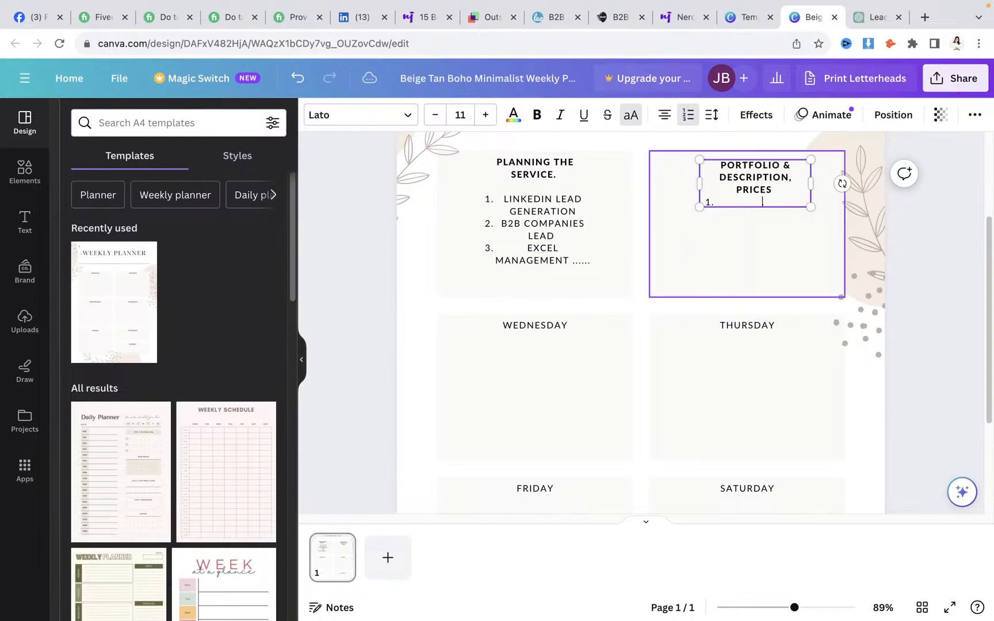
pyautogui.press('BackSpace')
pyautogui.press('BackSpace')
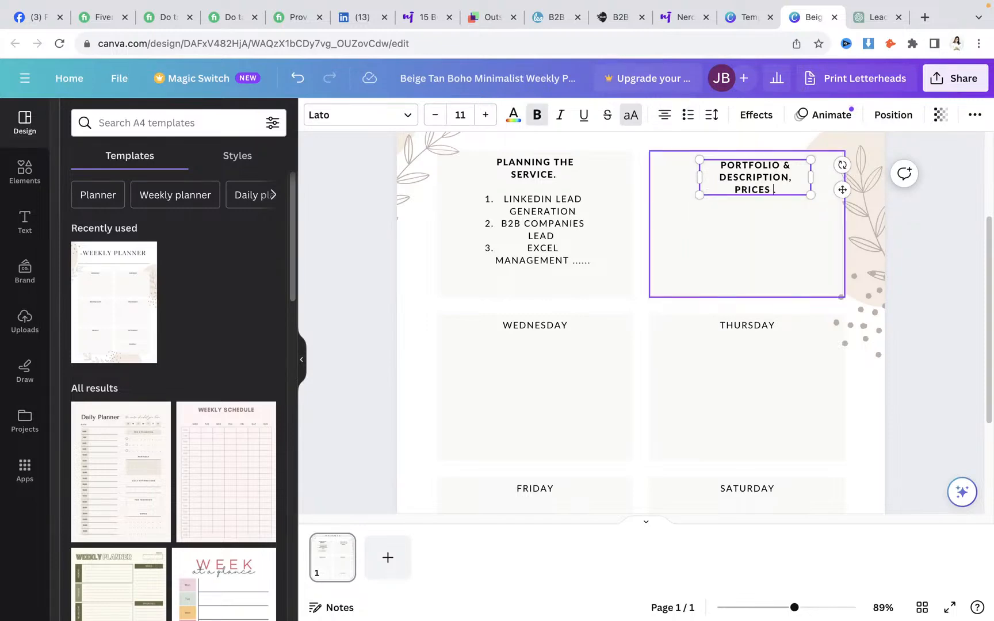
pyautogui.press('Right')
pyautogui.press('BackSpace')
pyautogui.press('Return')
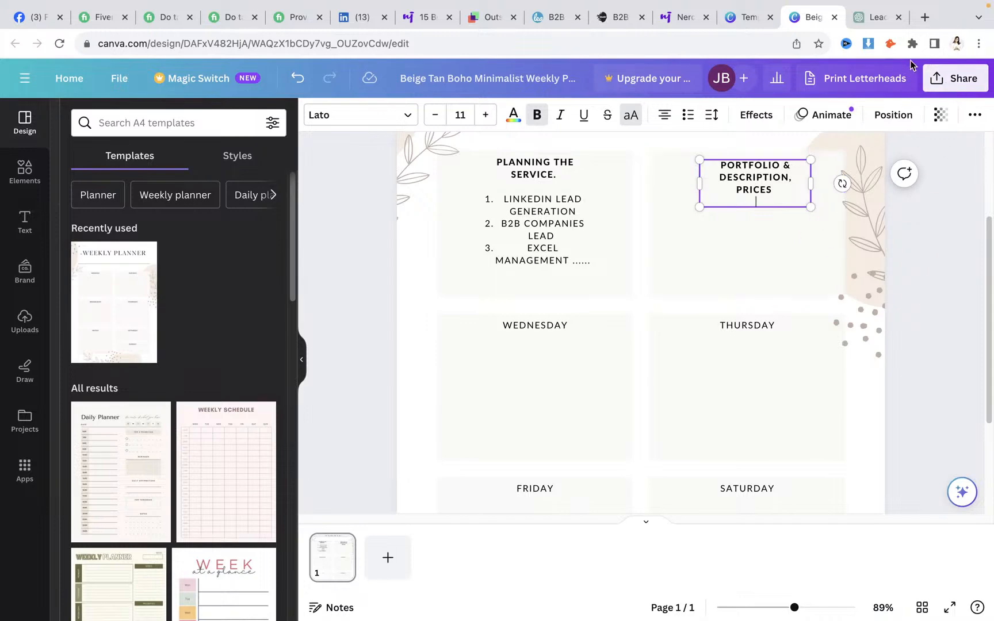
# Copy LeadGenMasters.com from ChatGPT's website name list and search for it as a domain on namecheap.com.
pyautogui.click(882, 27)
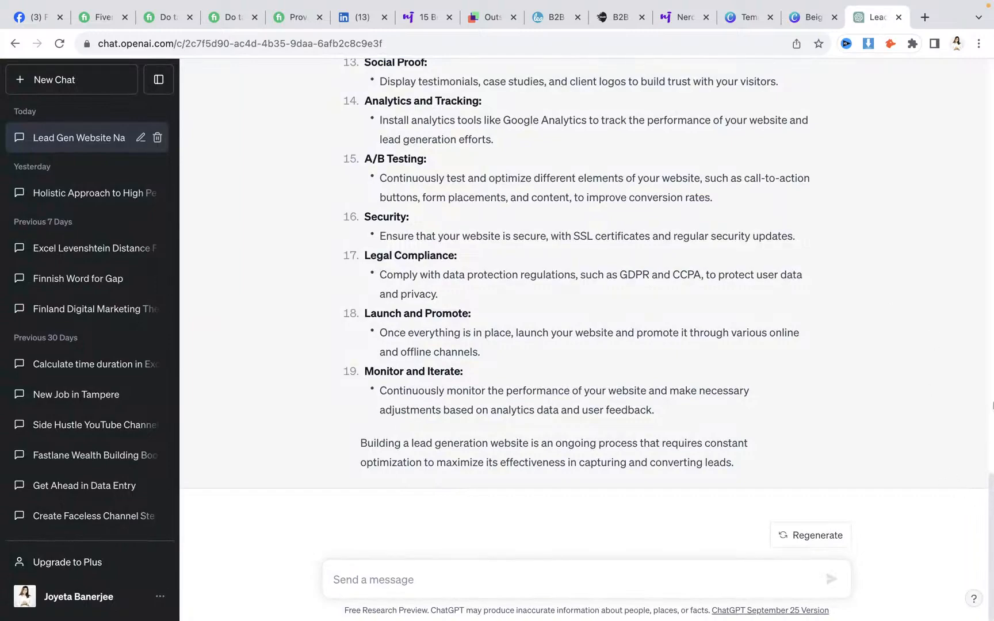
pyautogui.moveTo(991, 485); pyautogui.dragTo(990, 81)
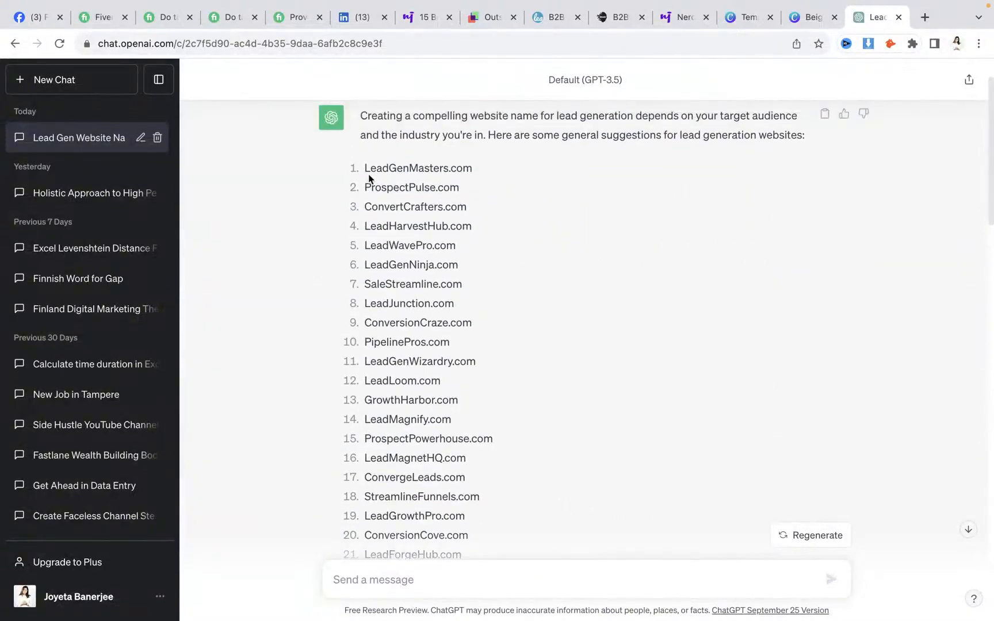
pyautogui.moveTo(363, 171); pyautogui.dragTo(473, 178)
pyautogui.press('super+c')
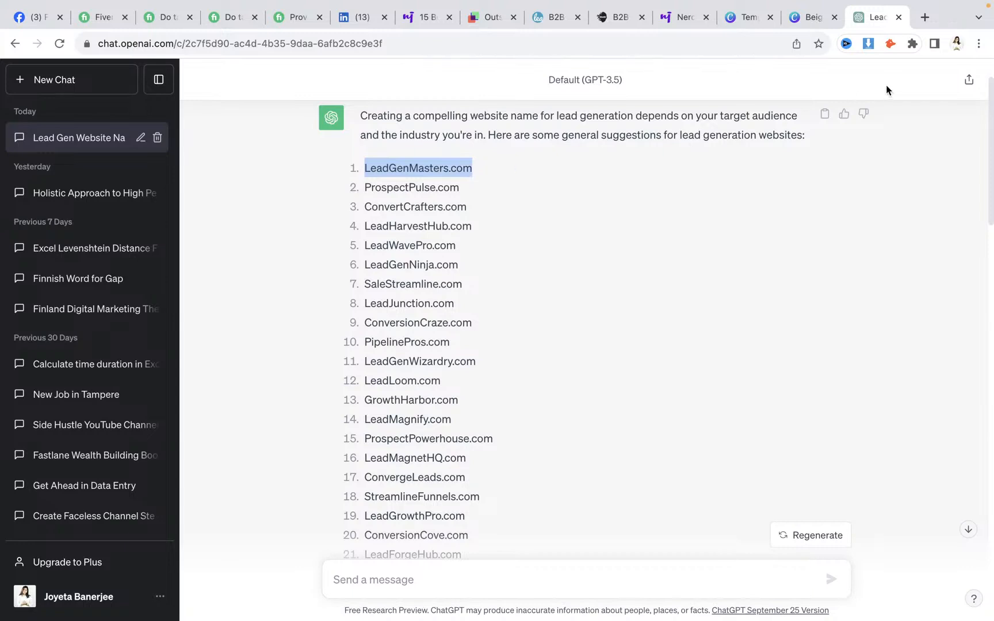
pyautogui.click(925, 17)
pyautogui.write('namecheap.com')
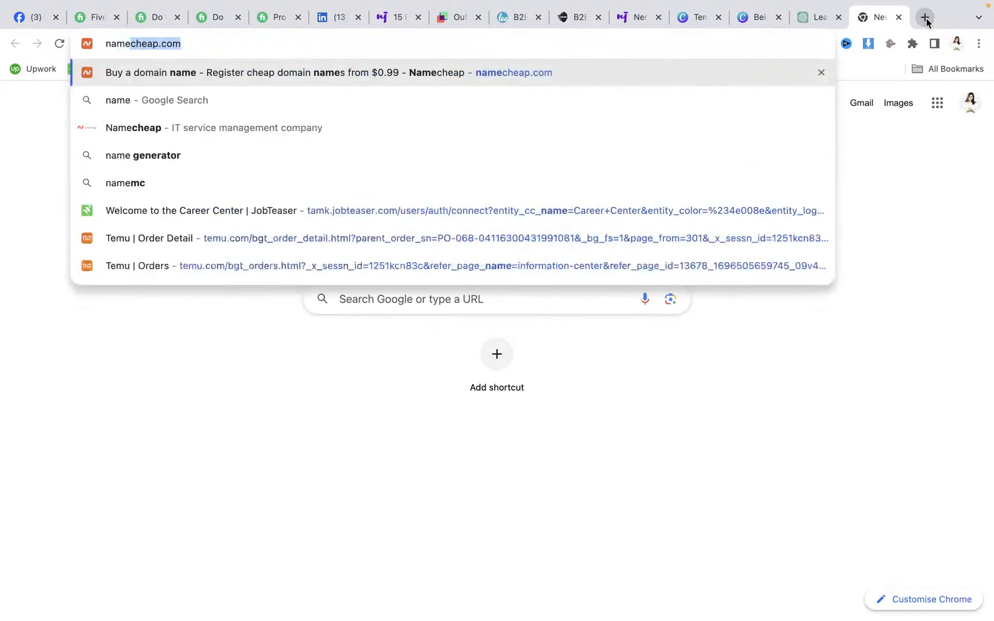
pyautogui.press('Return')
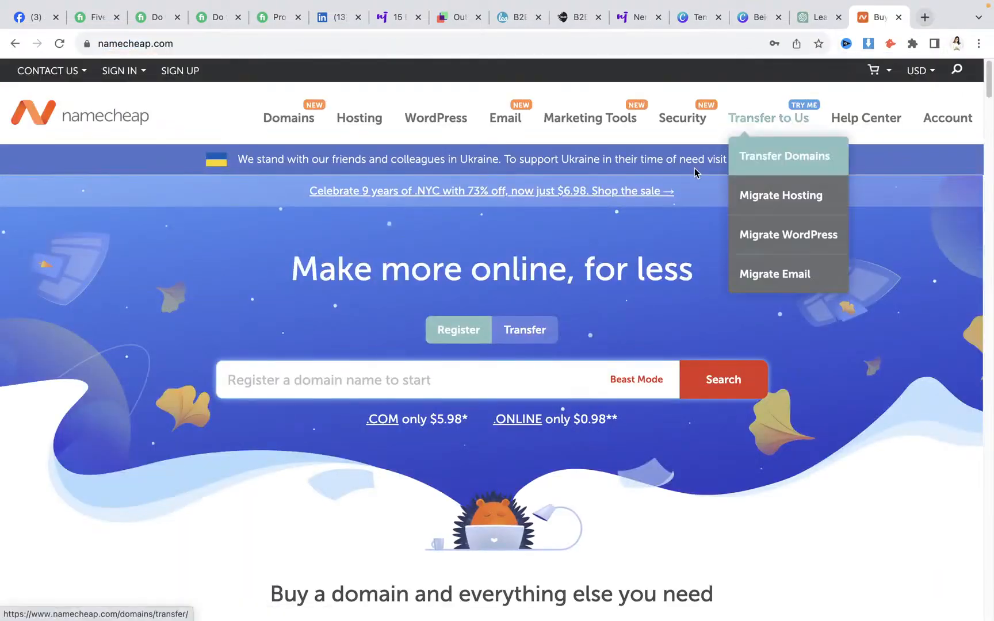
pyautogui.click(368, 370)
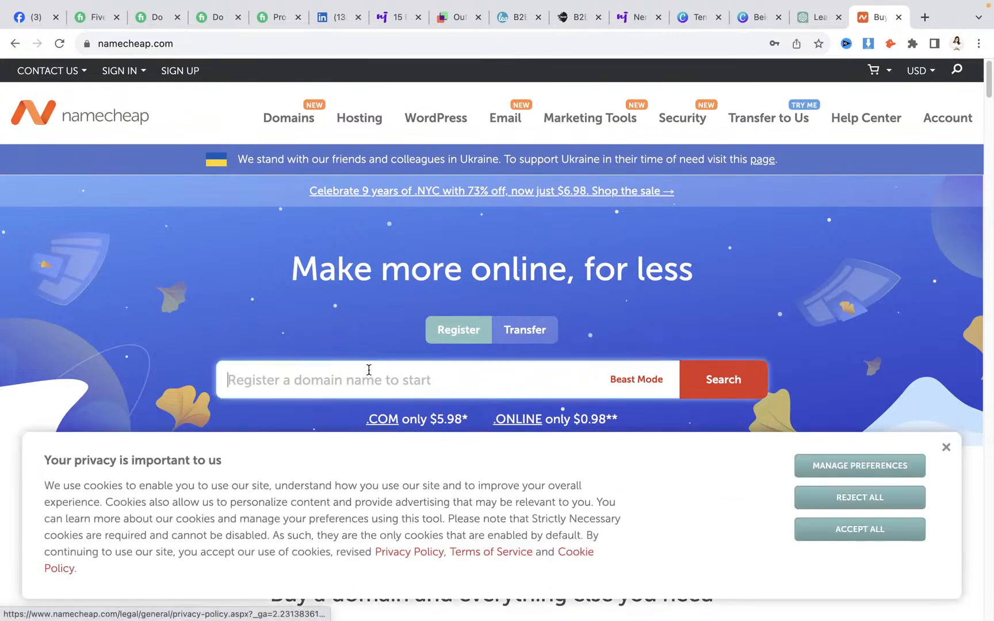
pyautogui.press('super+v')
pyautogui.click(752, 398)
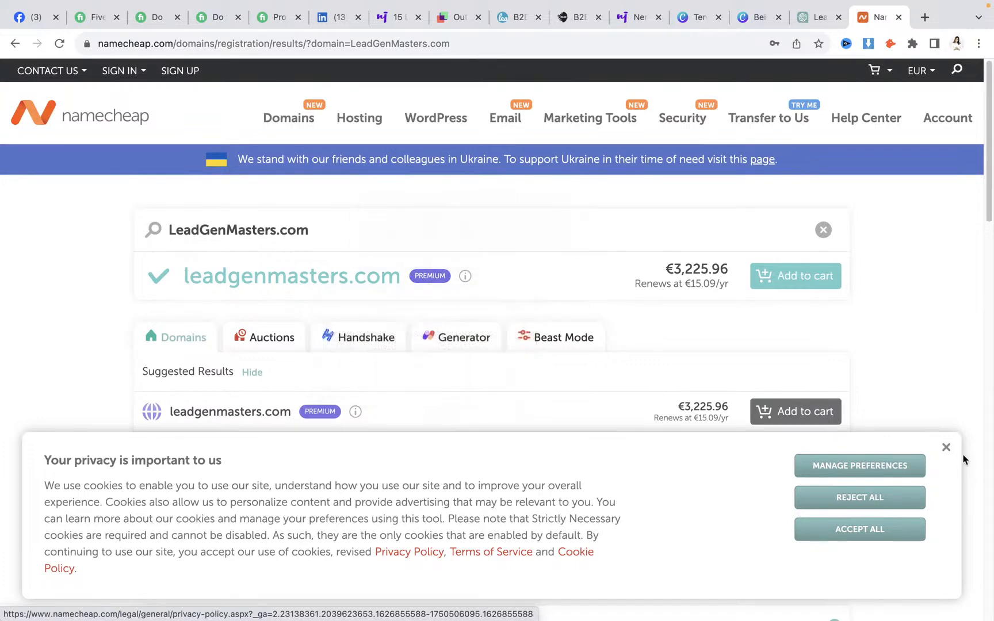
# Copy ProspectPulse.com from ChatGPT's name list and check that domain on Namecheap.
pyautogui.click(816, 16)
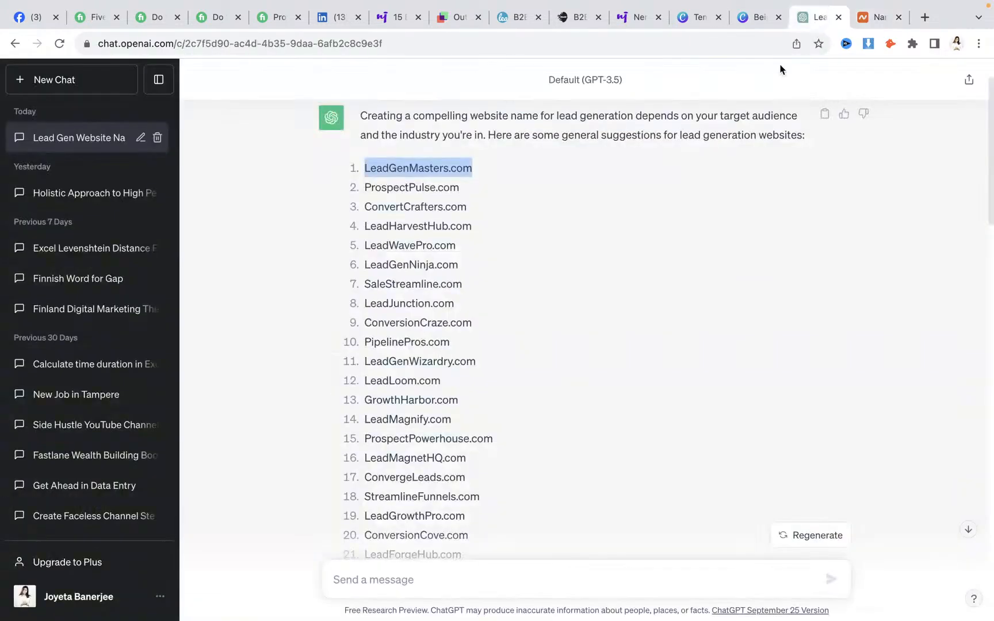
pyautogui.moveTo(364, 187); pyautogui.dragTo(469, 197)
pyautogui.press('super+c')
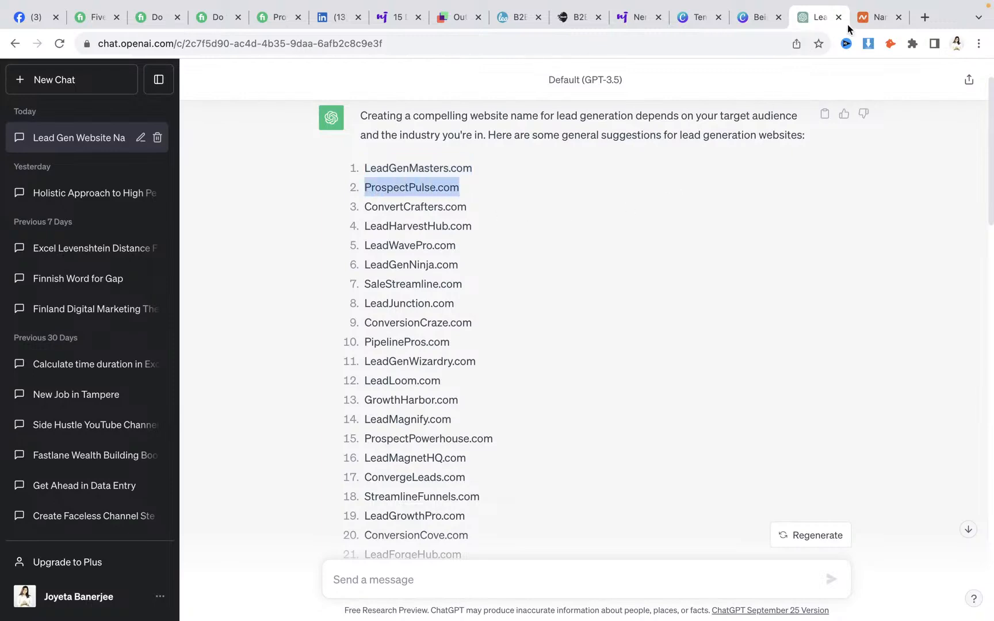
pyautogui.click(877, 17)
pyautogui.click(365, 232)
pyautogui.hotkey('alt', 'shift', 'Left')
pyautogui.hotkey('alt', 'shift', 'Left')
pyautogui.hotkey('alt', 'shift', 'Left')
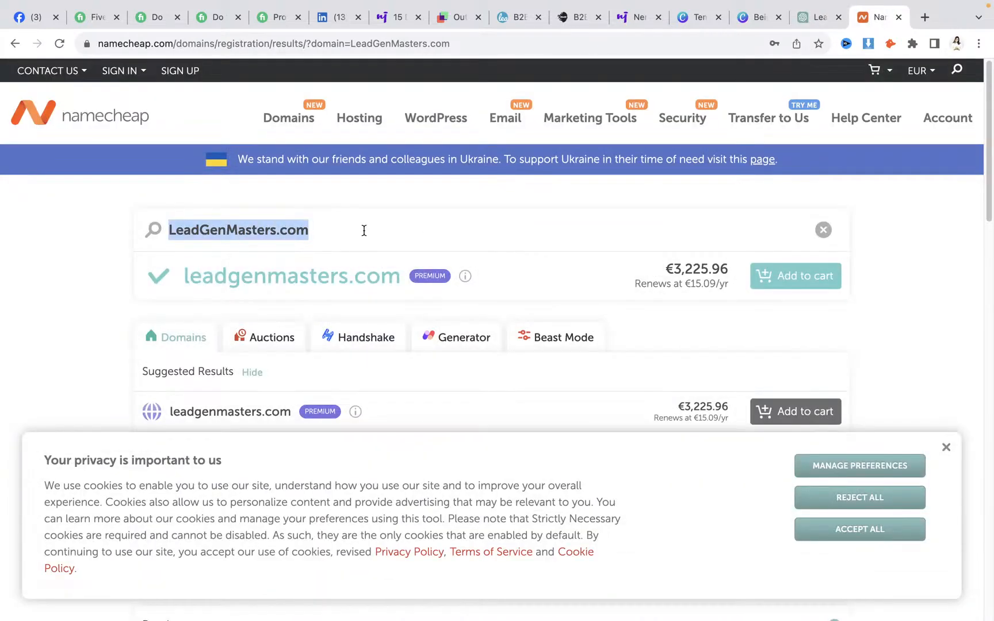
pyautogui.press('super+v')
pyautogui.press('Return')
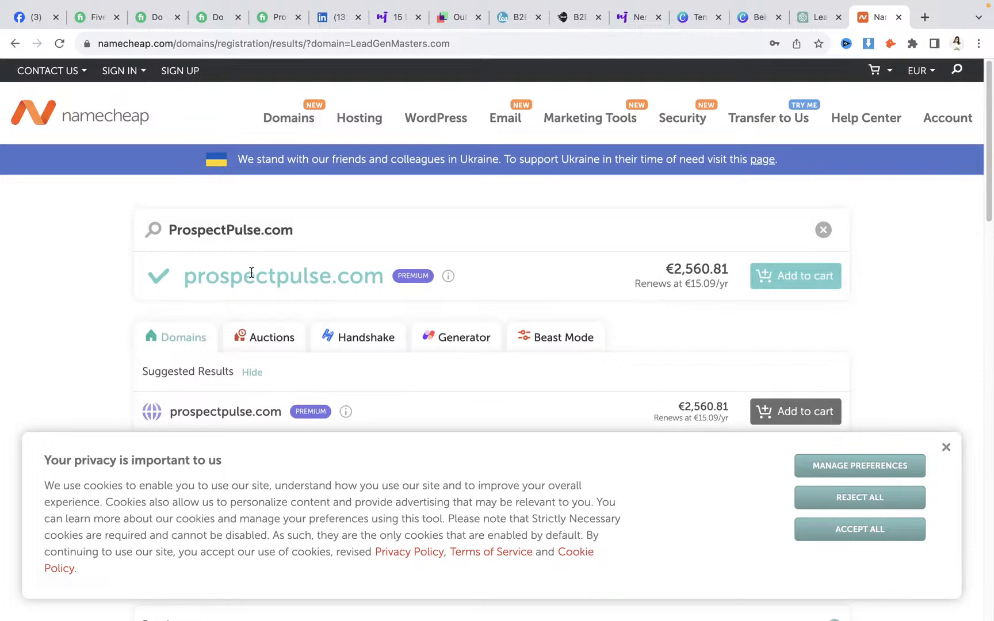
# Copy ConvertCrafters.com from the ChatGPT suggestions and search for that domain on Namecheap in place of the previous one.
pyautogui.click(824, 16)
pyautogui.moveTo(486, 212); pyautogui.dragTo(364, 205)
pyautogui.press('super+c')
pyautogui.moveTo(855, 24)
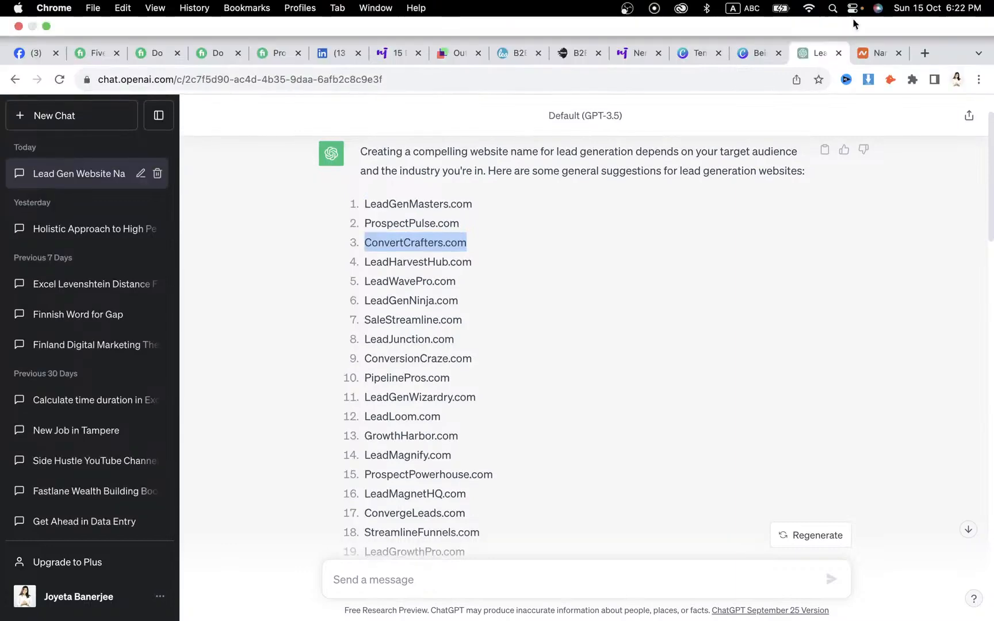
pyautogui.click(867, 51)
pyautogui.click(560, 240)
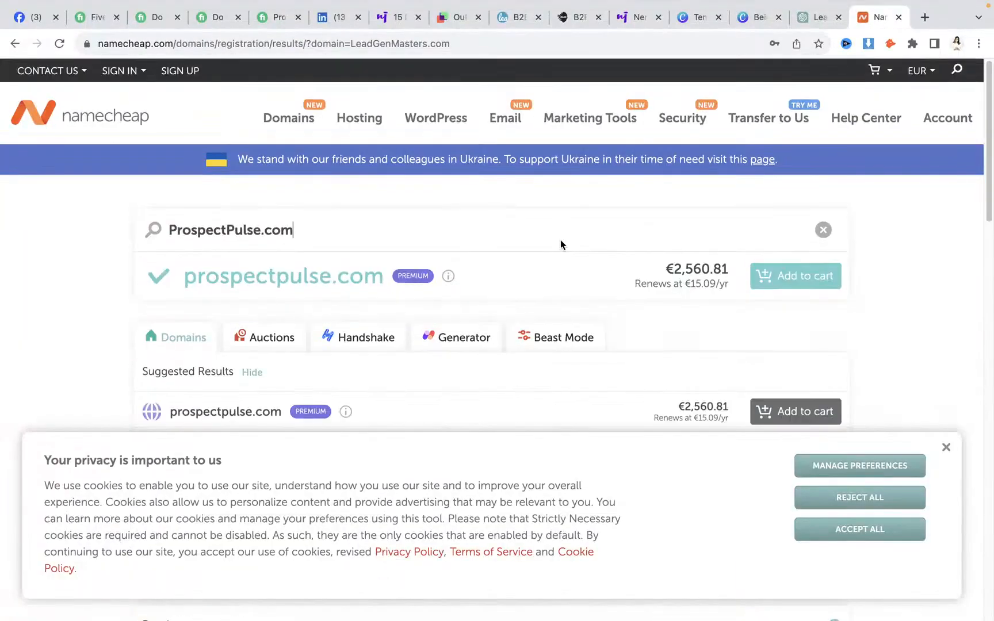
pyautogui.press('super+a')
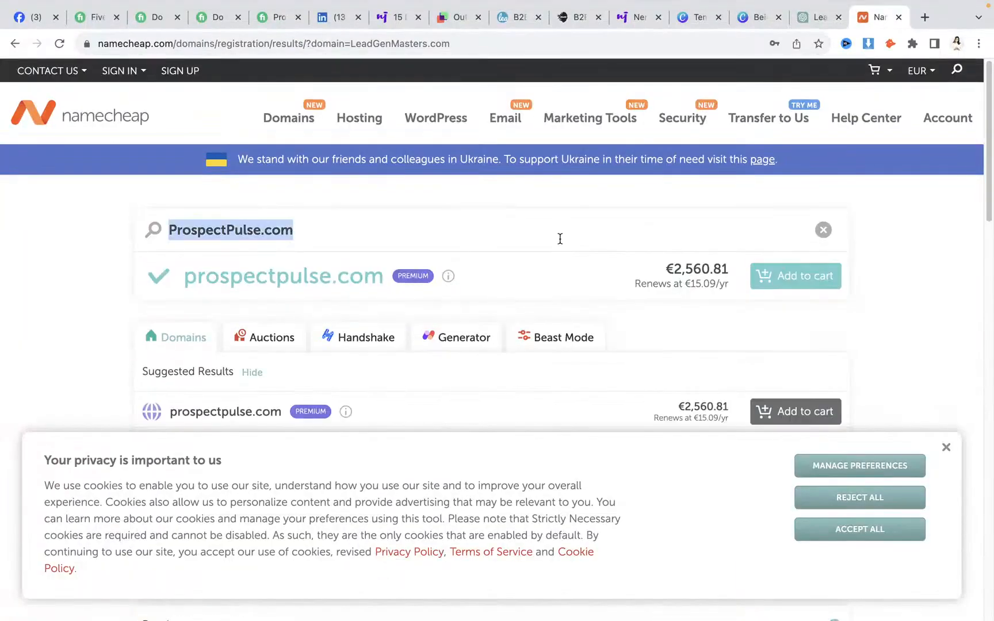
pyautogui.click(515, 231)
pyautogui.click(818, 227)
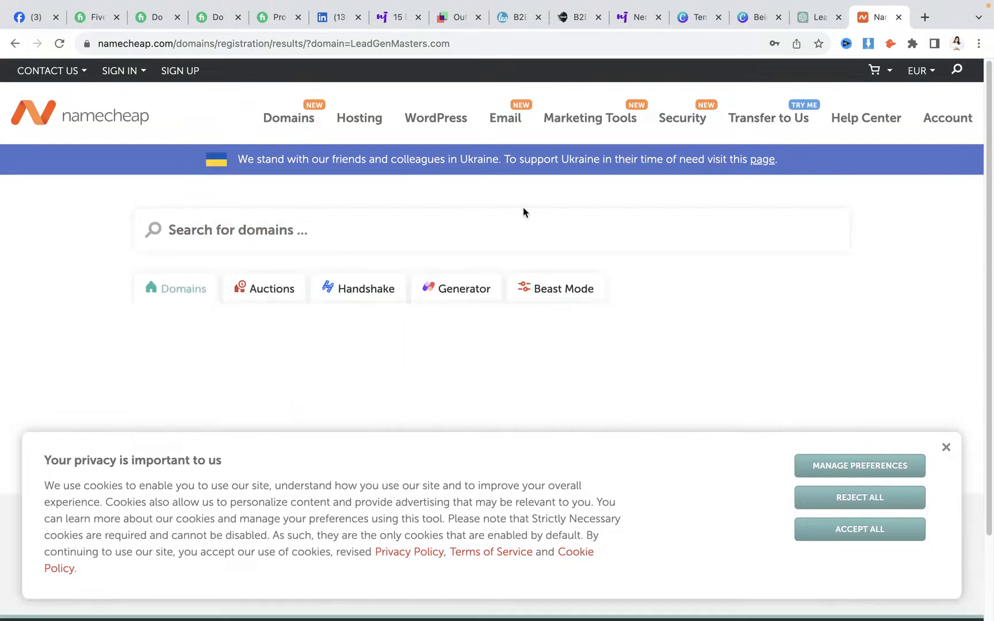
pyautogui.press('super+v')
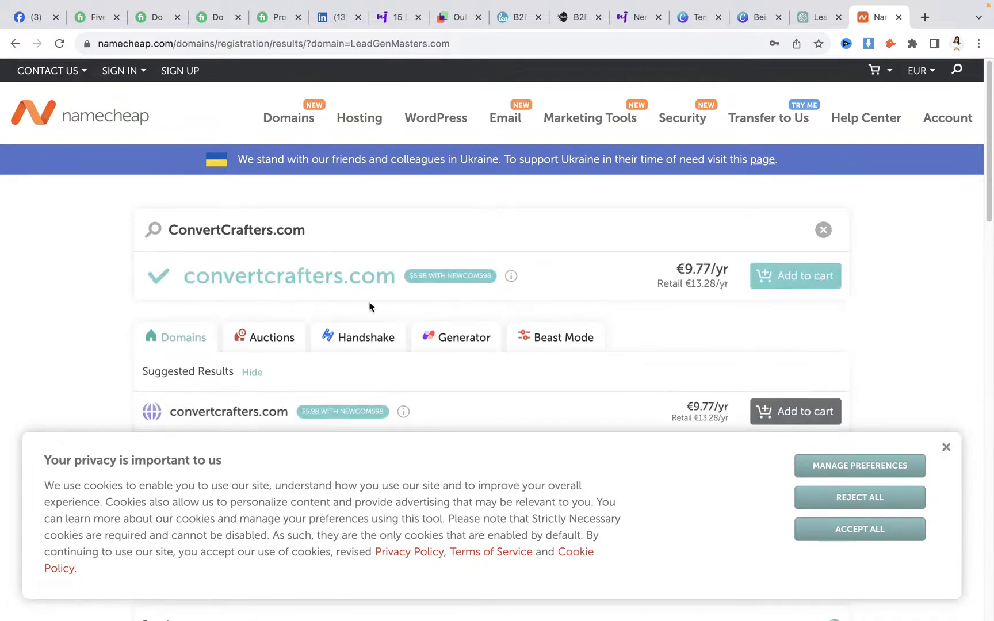
# Look up the availability of LeadGenNinja.com, copied from ChatGPT's name list, on Namecheap.
pyautogui.click(804, 22)
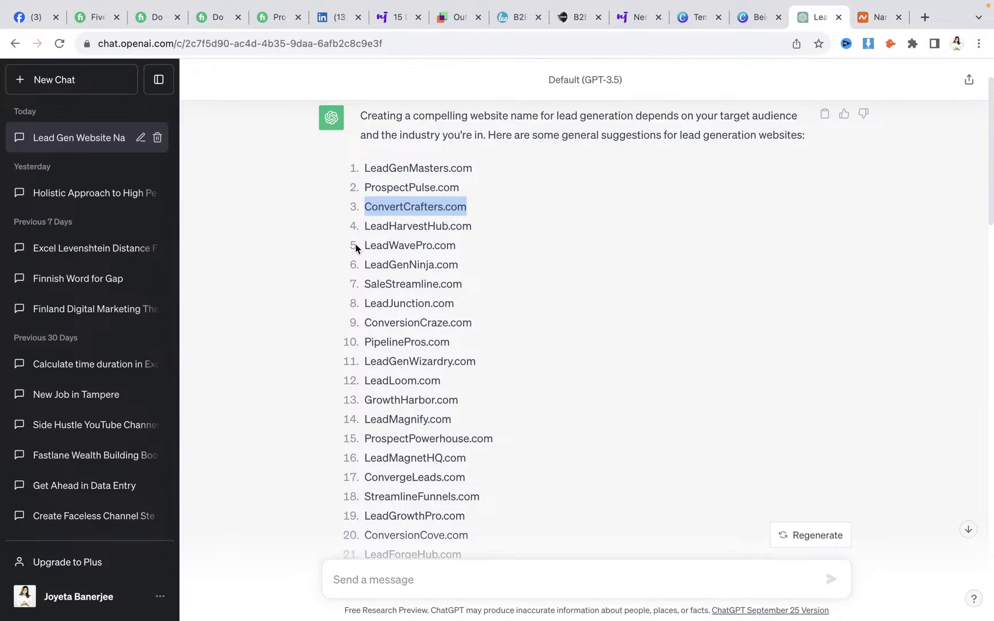
pyautogui.moveTo(366, 262); pyautogui.dragTo(461, 266)
pyautogui.press('super+c')
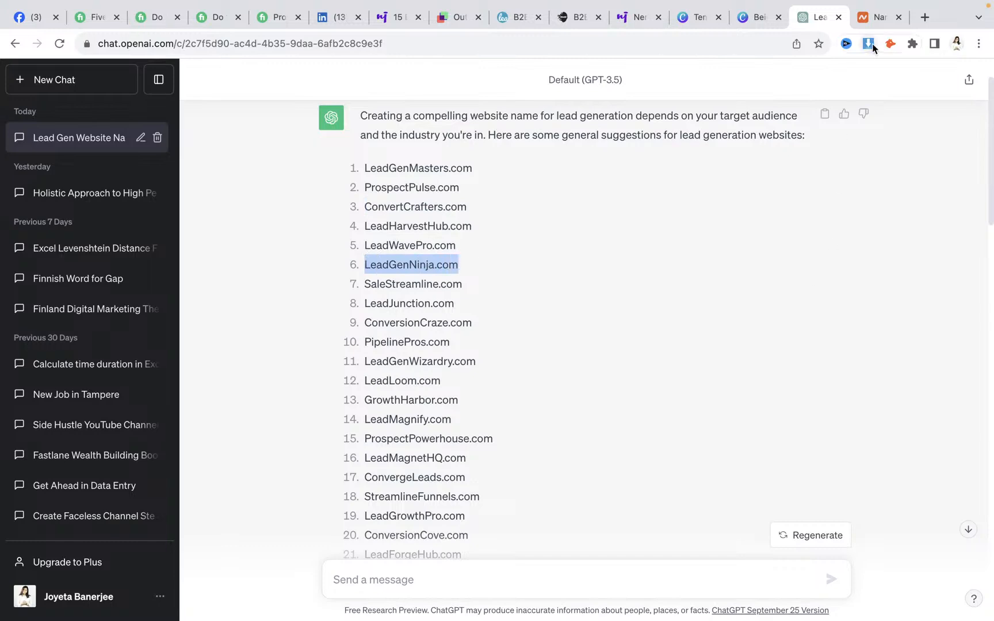
pyautogui.click(878, 17)
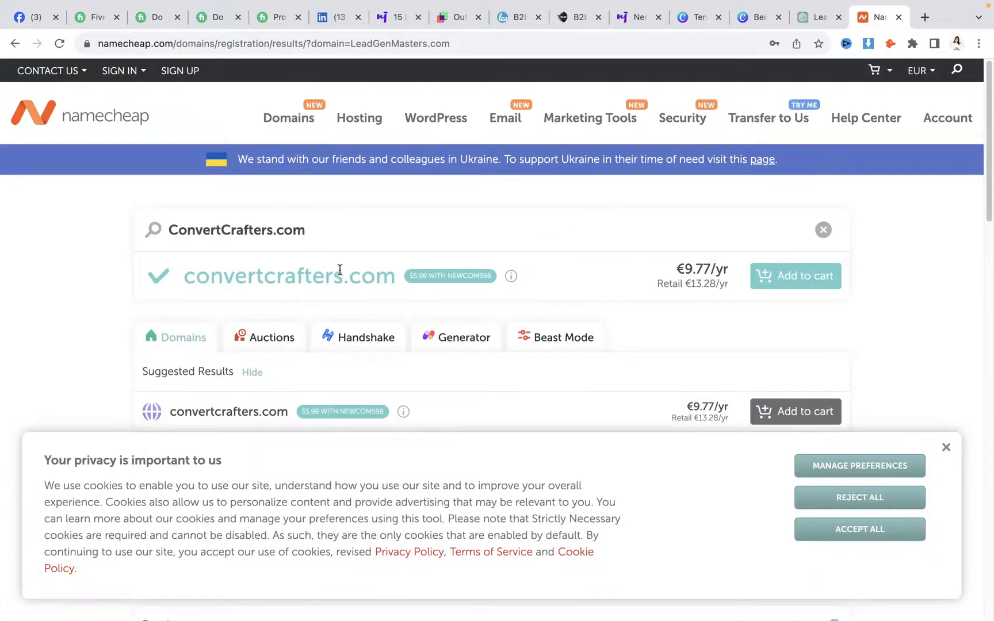
pyautogui.doubleClick(309, 232)
pyautogui.press('super+a')
pyautogui.press('super+v')
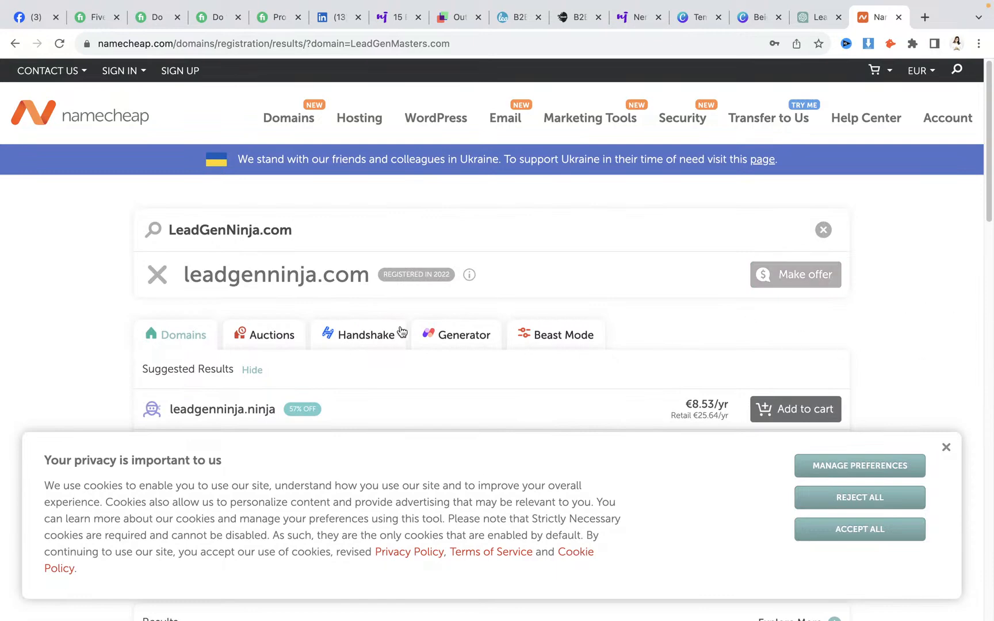
# Search Namecheap for ConversionCraze.com from the ChatGPT list, dismiss the privacy notice and look through the alternative domains.
pyautogui.click(804, 24)
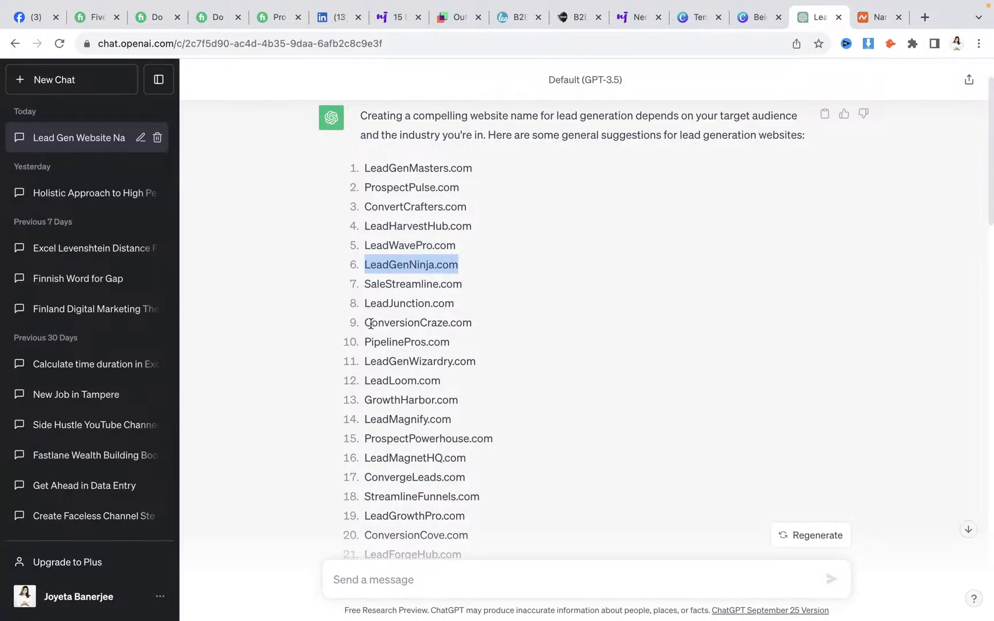
pyautogui.moveTo(371, 324); pyautogui.dragTo(490, 324)
pyautogui.press('super+c')
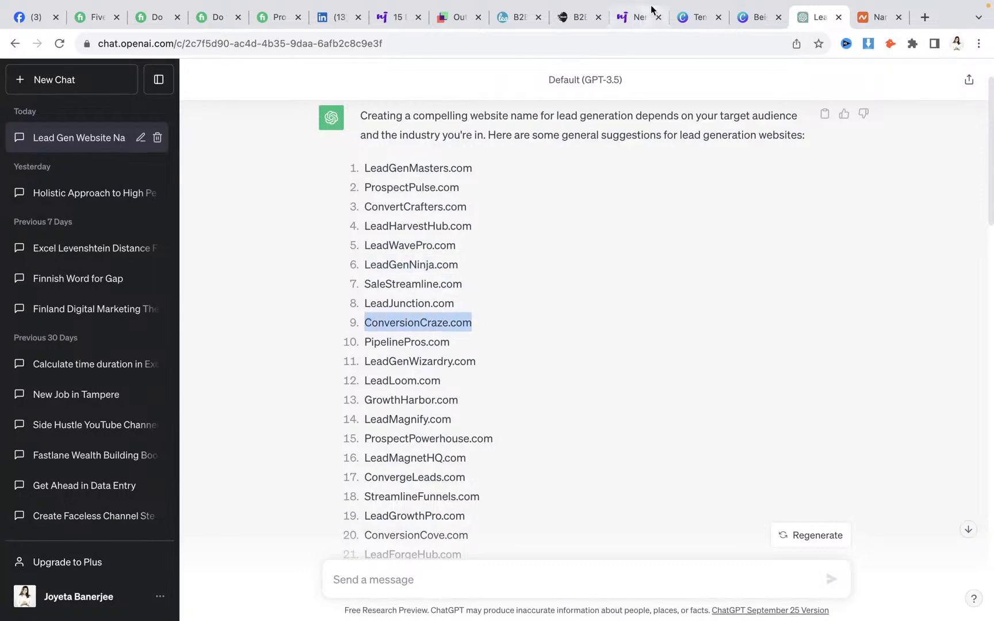
pyautogui.click(878, 16)
pyautogui.click(432, 236)
pyautogui.hotkey('shift', 'alt', 'Left')
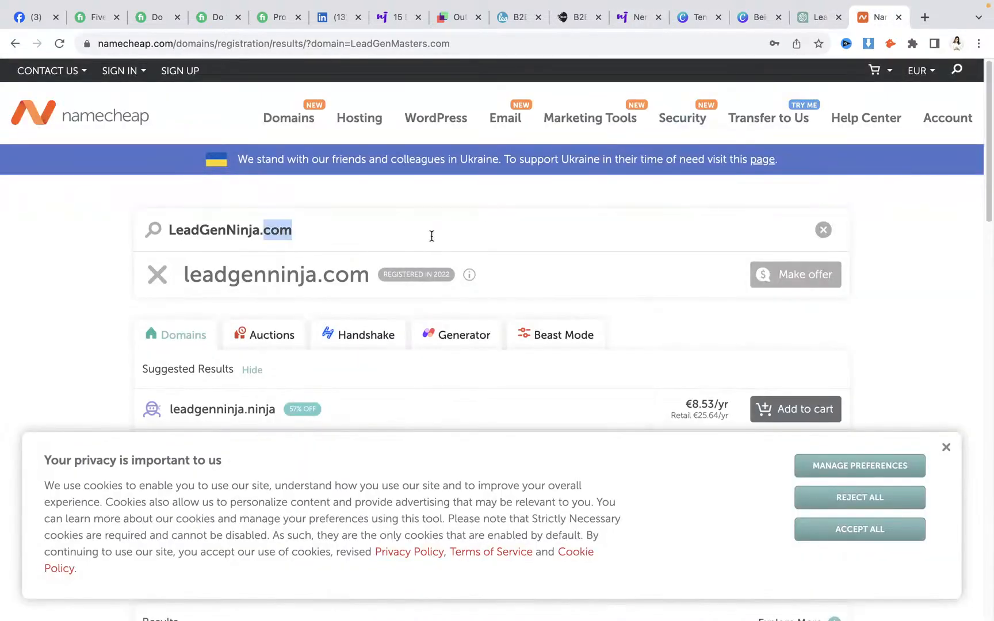
pyautogui.hotkey('shift', 'alt', 'Left')
pyautogui.press('super+v')
pyautogui.press('Return')
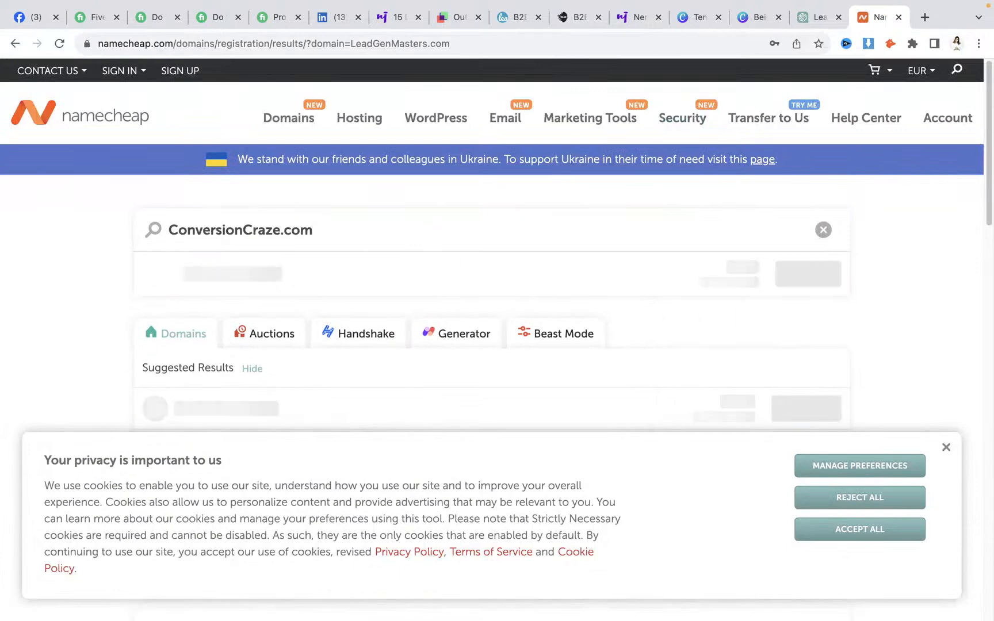
pyautogui.click(946, 448)
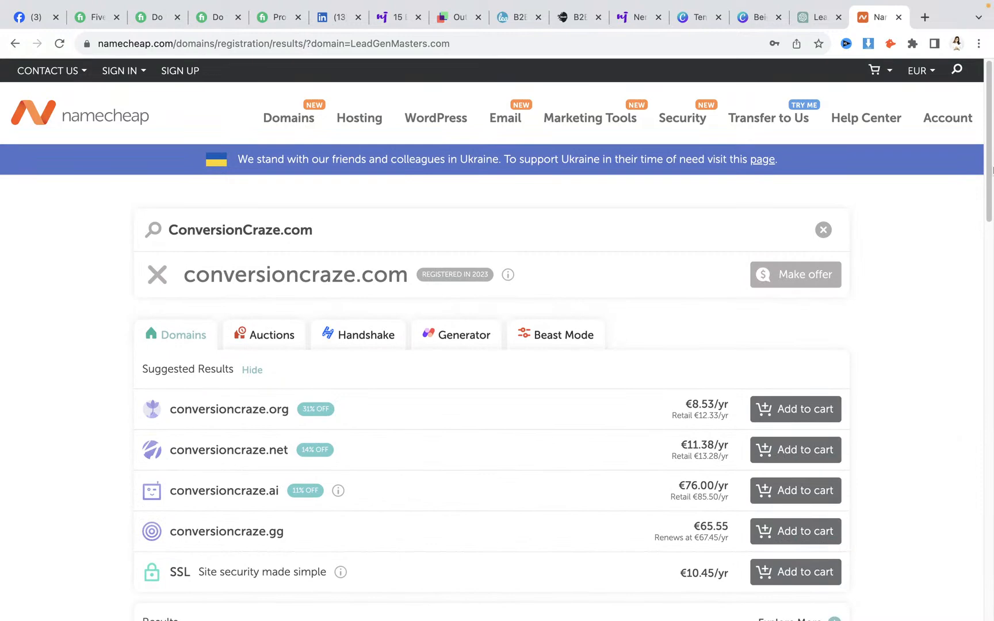
pyautogui.moveTo(990, 167); pyautogui.dragTo(986, 221)
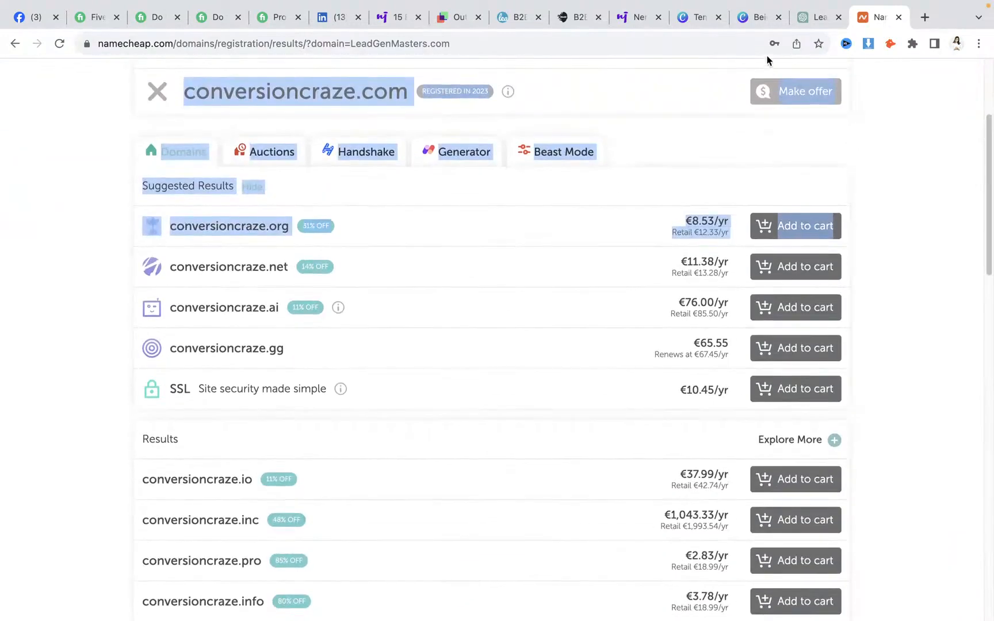
# Review the Nerdy Joe homepage alongside the Canva planner's "PLANNING THE SERVICE." and "PORTFOLIO & DESCRIPTION, PRICES" boxes.
pyautogui.click(810, 22)
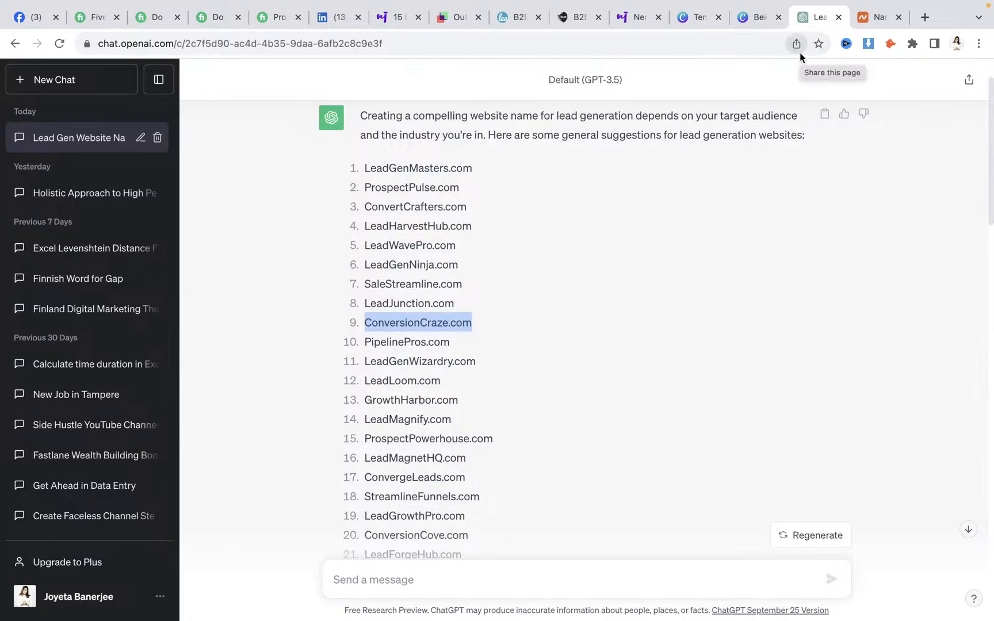
pyautogui.click(636, 18)
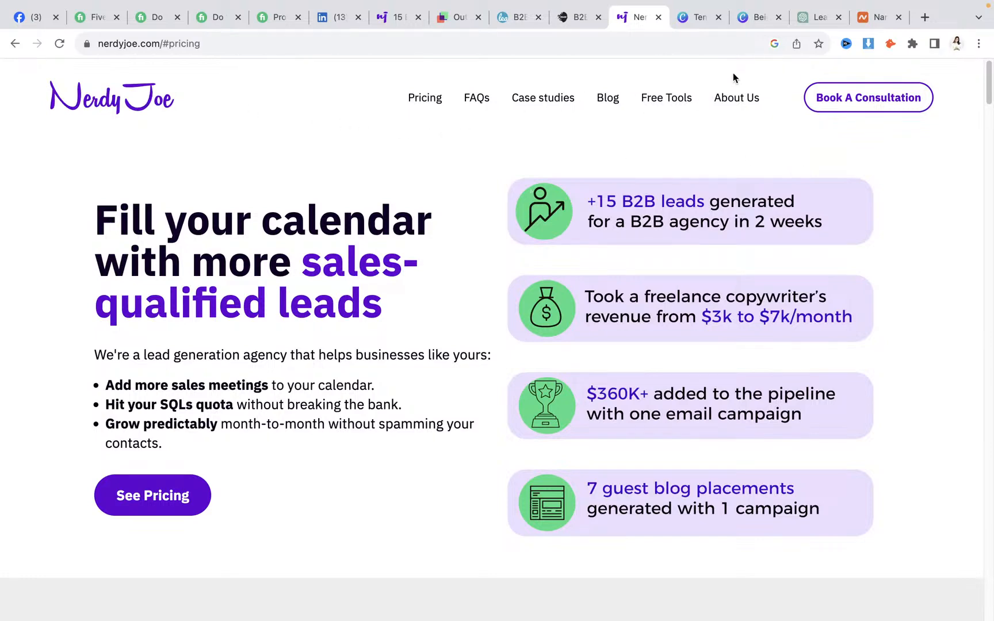
pyautogui.click(808, 22)
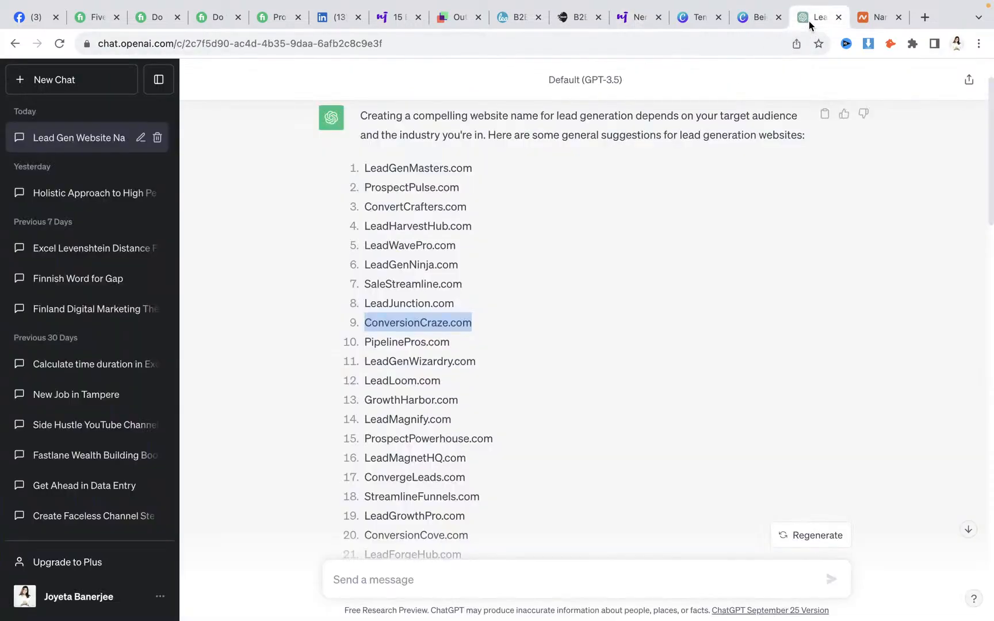
pyautogui.click(737, 20)
pyautogui.click(581, 233)
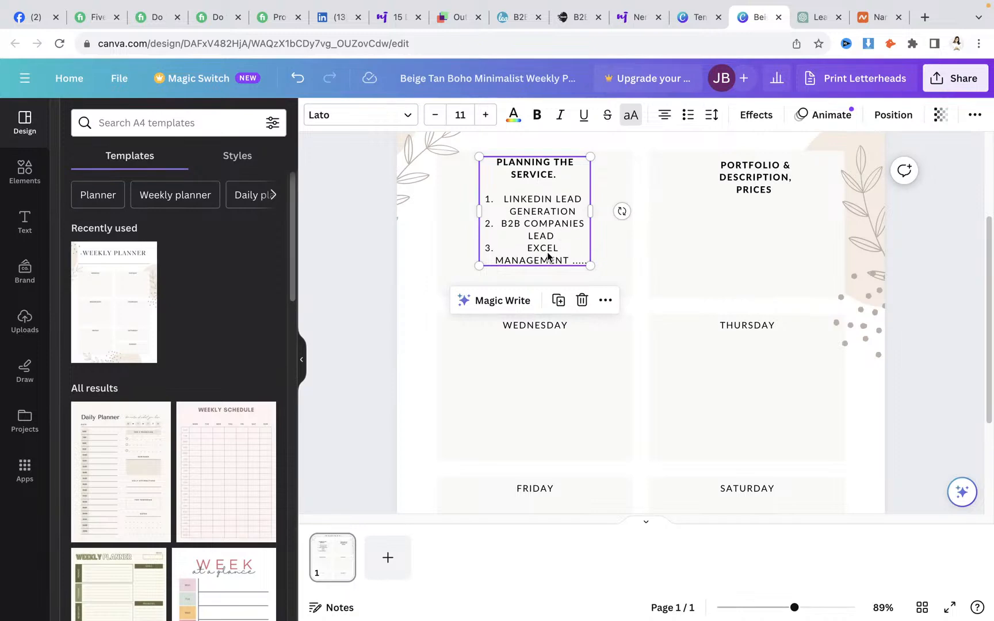
pyautogui.click(703, 198)
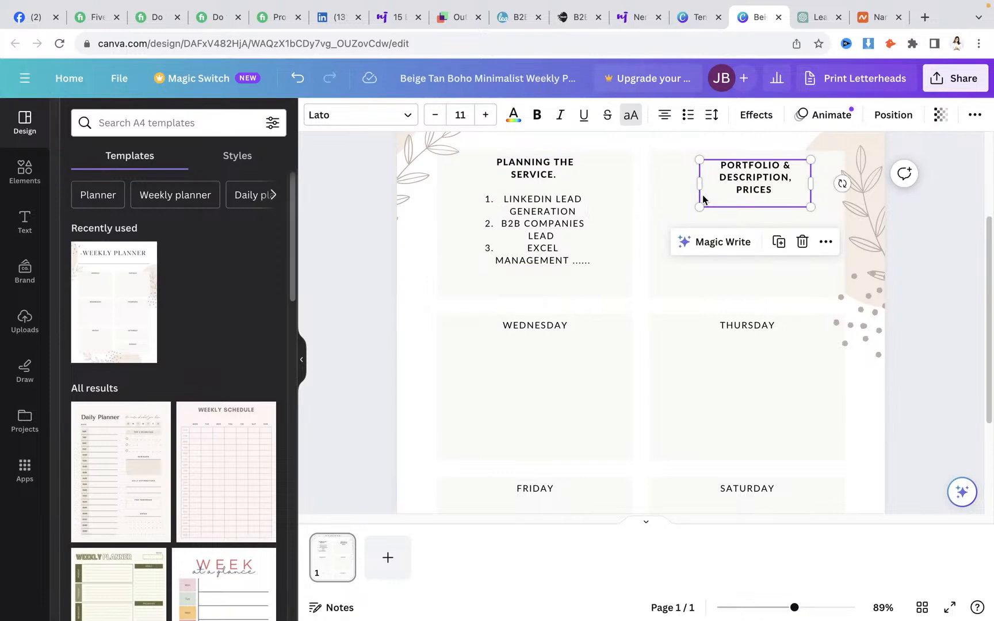
pyautogui.click(663, 261)
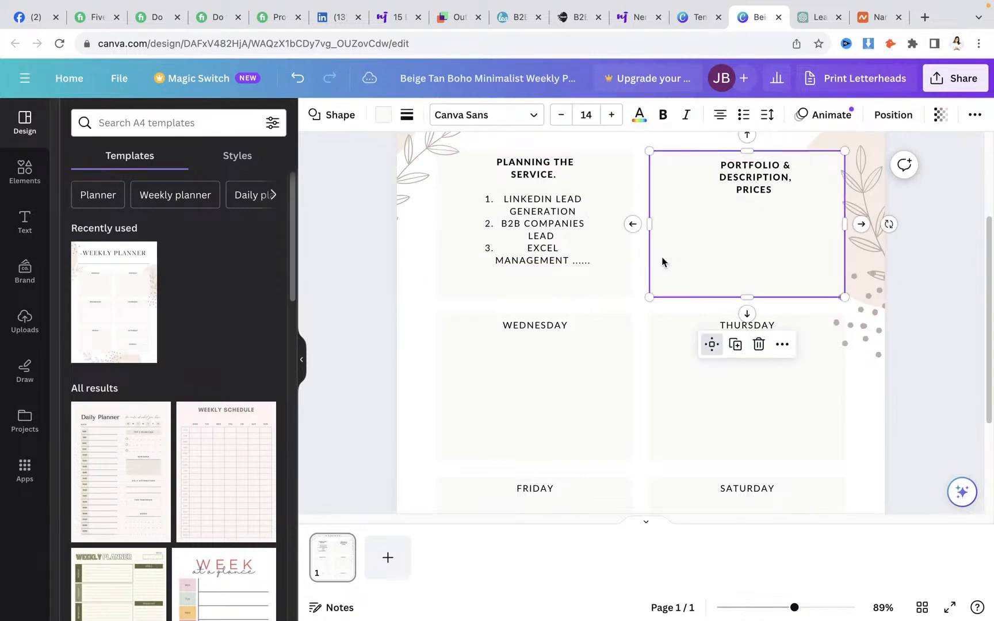
pyautogui.click(548, 249)
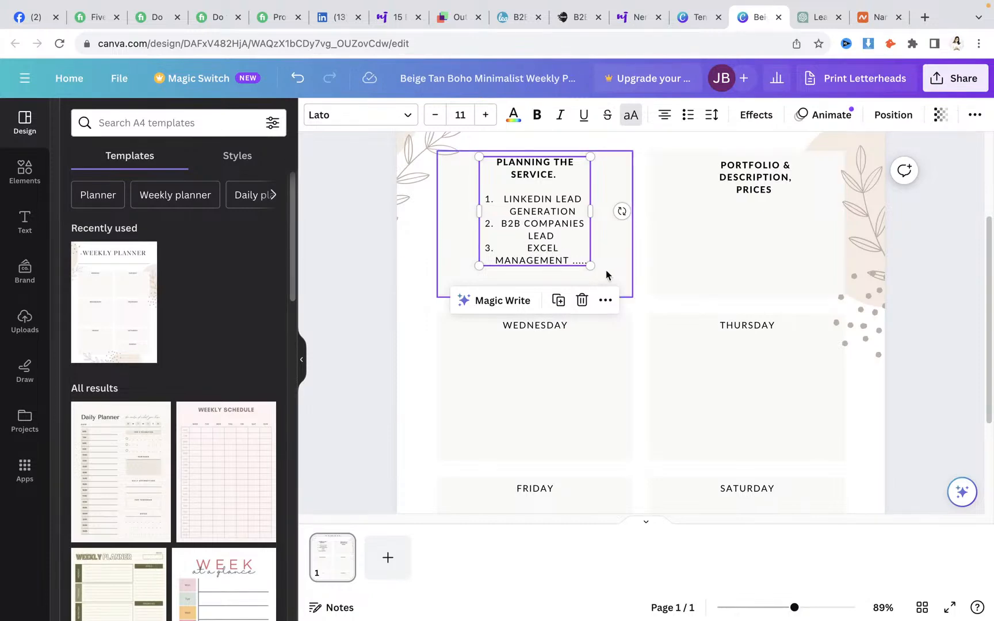
pyautogui.click(673, 264)
pyautogui.click(634, 183)
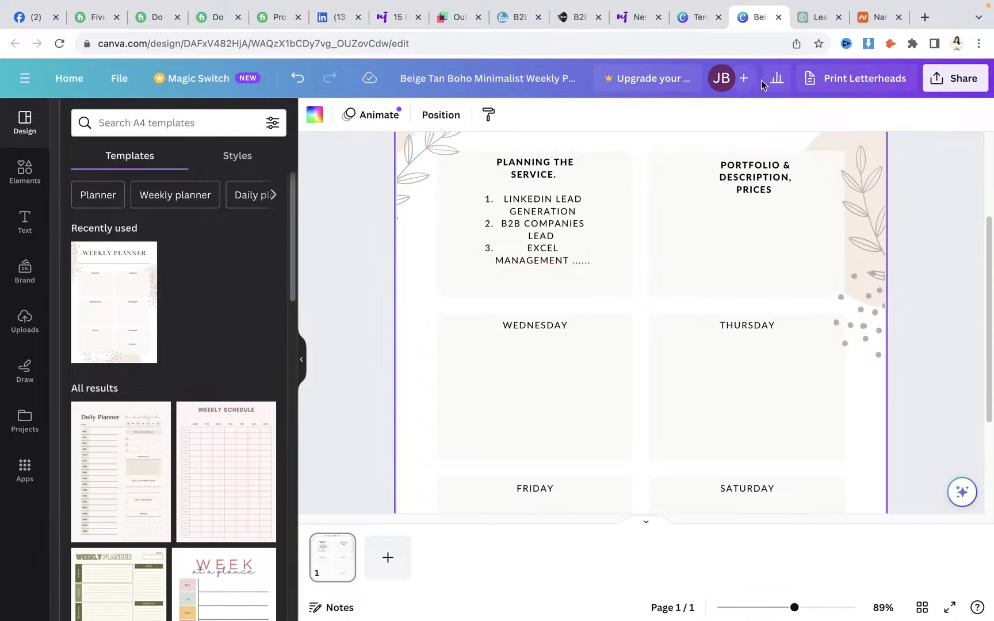
pyautogui.click(691, 23)
pyautogui.click(621, 23)
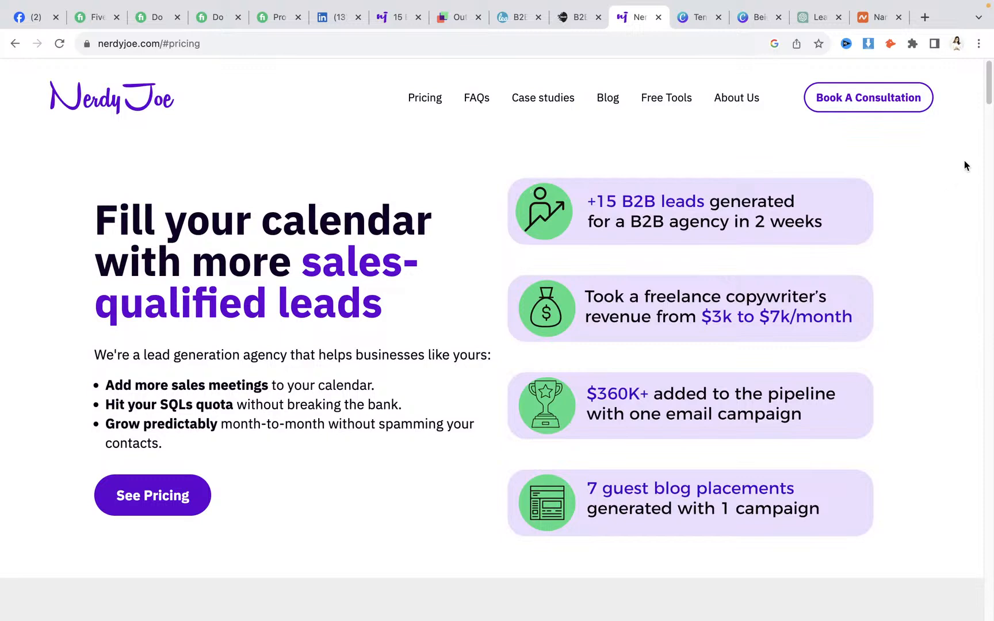
# Search Google for emilyexcels in a new browser tab and open the EmilyExcels website.
pyautogui.click(924, 17)
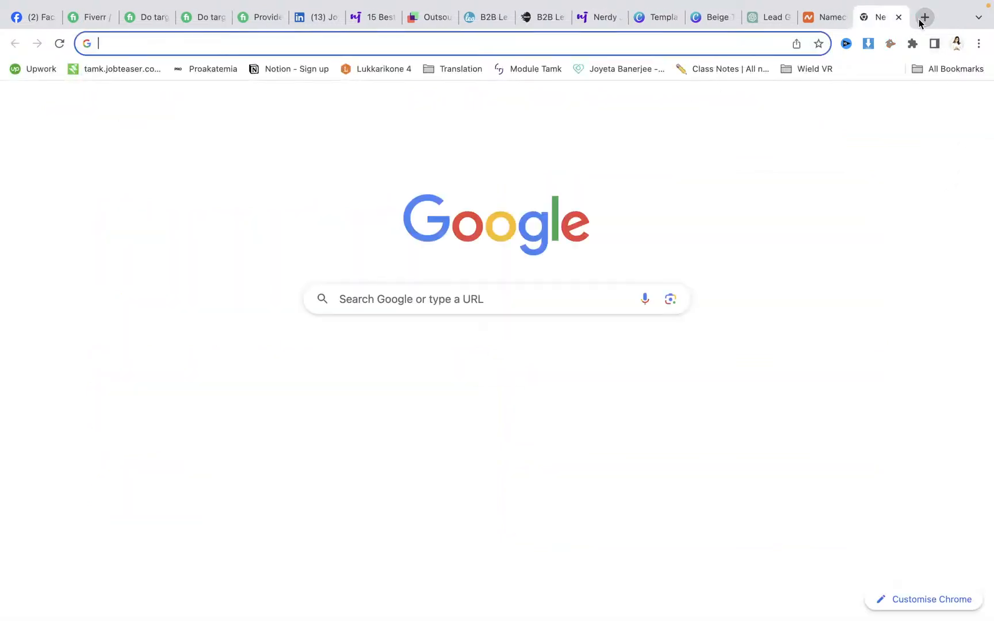
pyautogui.write('emily')
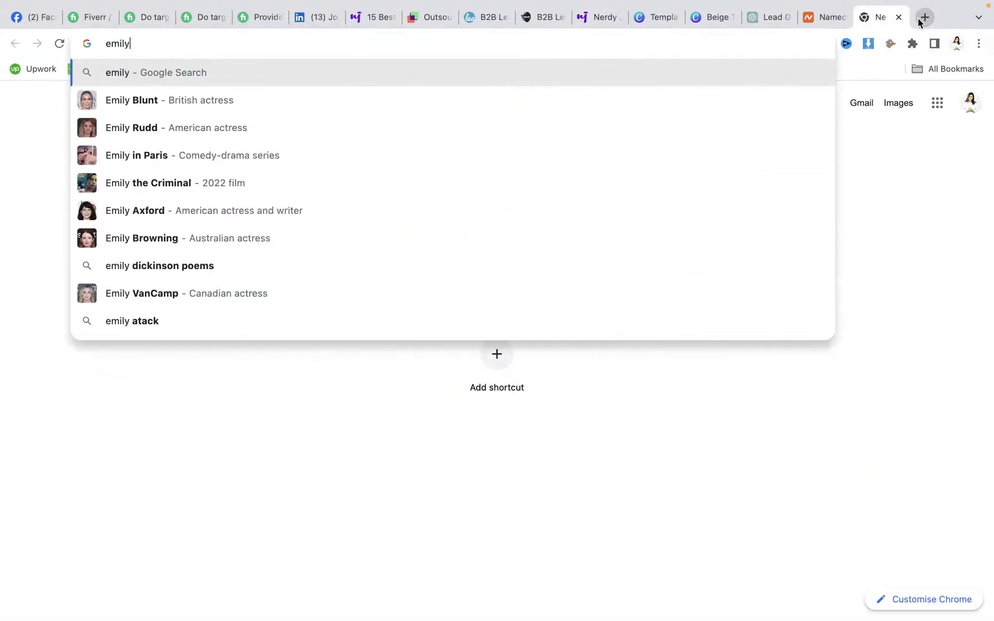
pyautogui.write('excels')
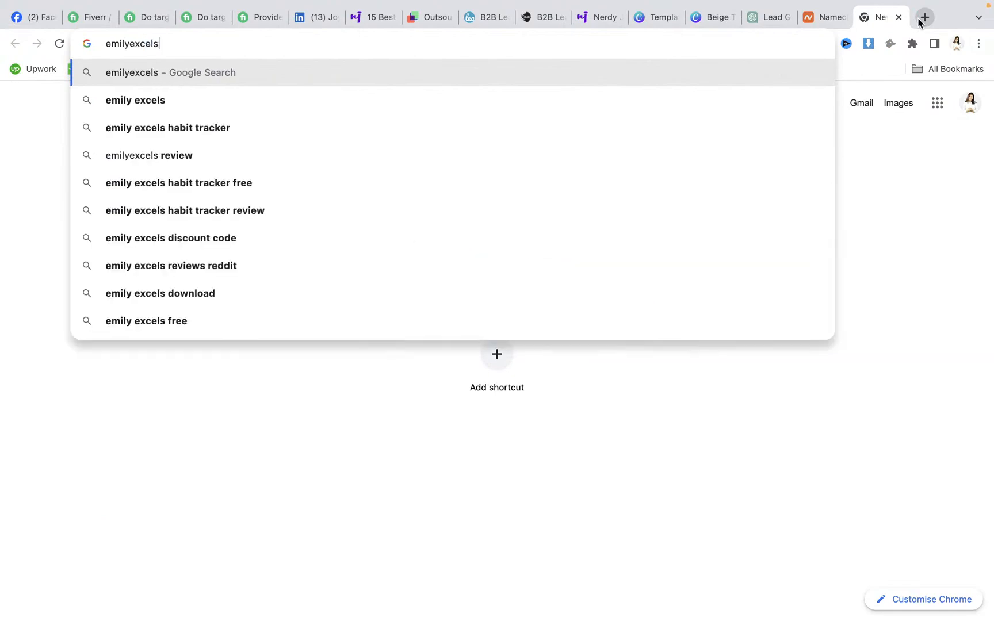
pyautogui.press('Return')
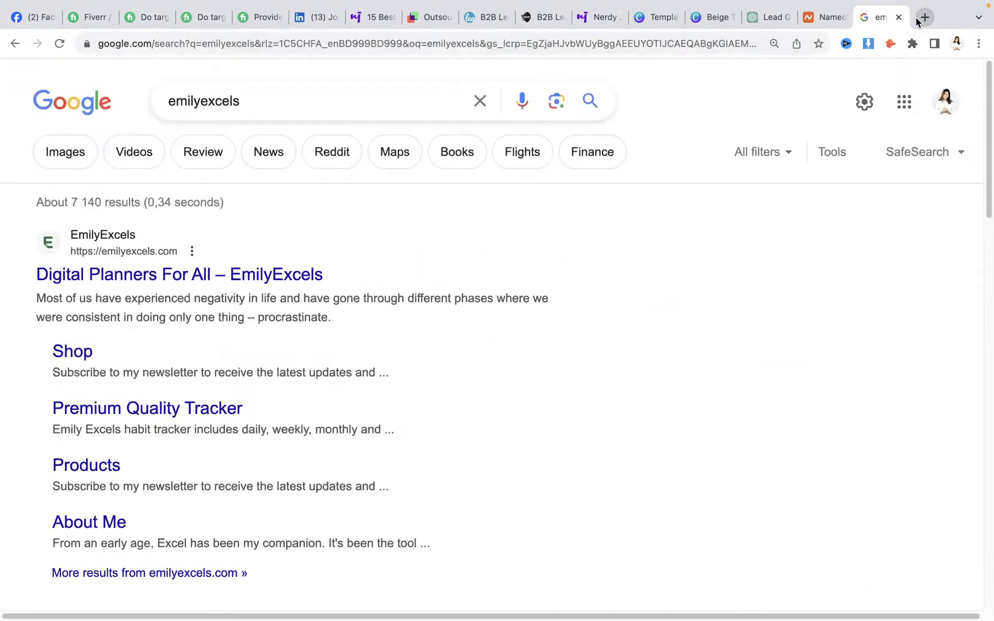
pyautogui.click(274, 274)
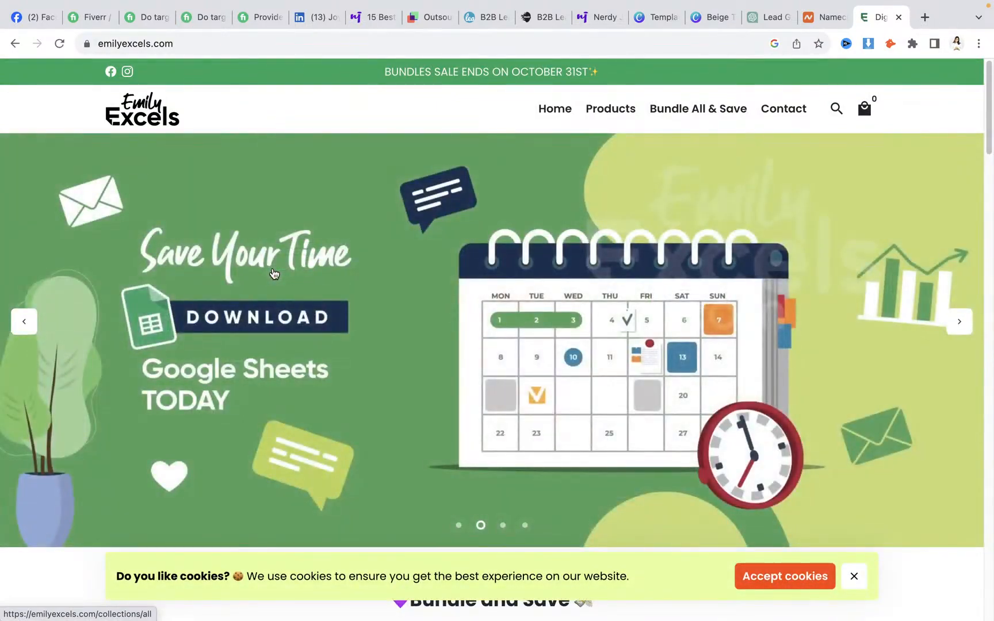
# Dismiss the cookie notice and the 10% off coupon offer, and look over the EmilyExcels homepage.
pyautogui.click(852, 576)
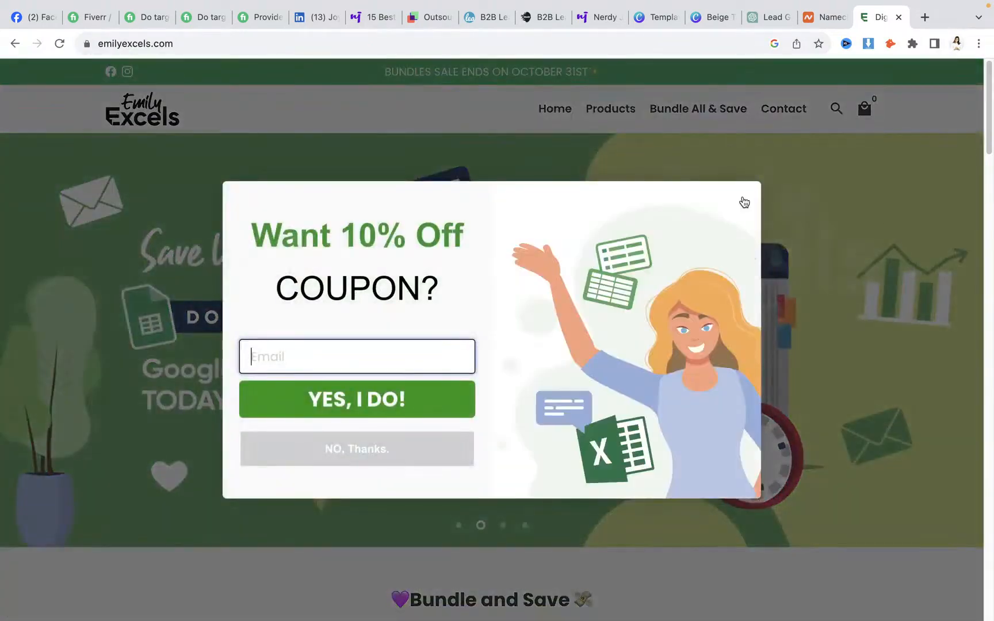
pyautogui.click(744, 203)
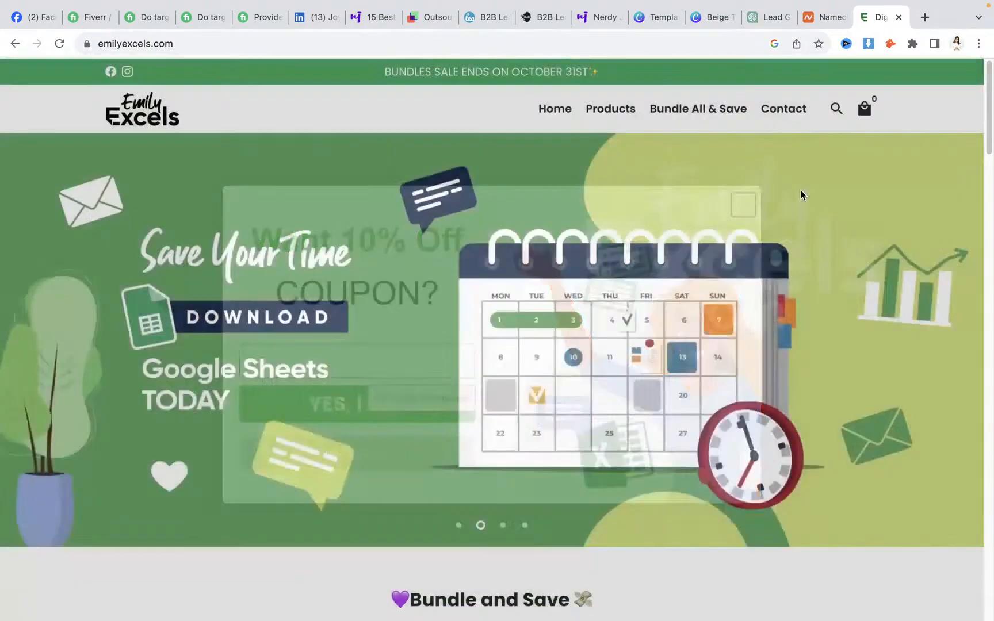
pyautogui.moveTo(989, 115); pyautogui.dragTo(961, 77)
pyautogui.click(471, 99)
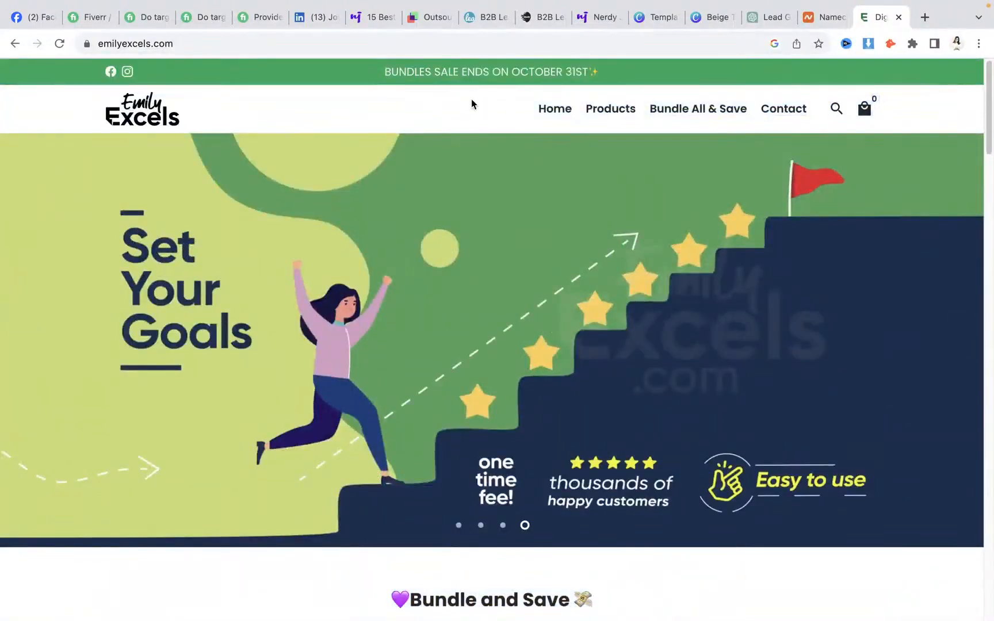
# Open the Ultimate Habit Tracker from the EmilyExcels products and examine its price, images and description down to the recommended products.
pyautogui.click(608, 121)
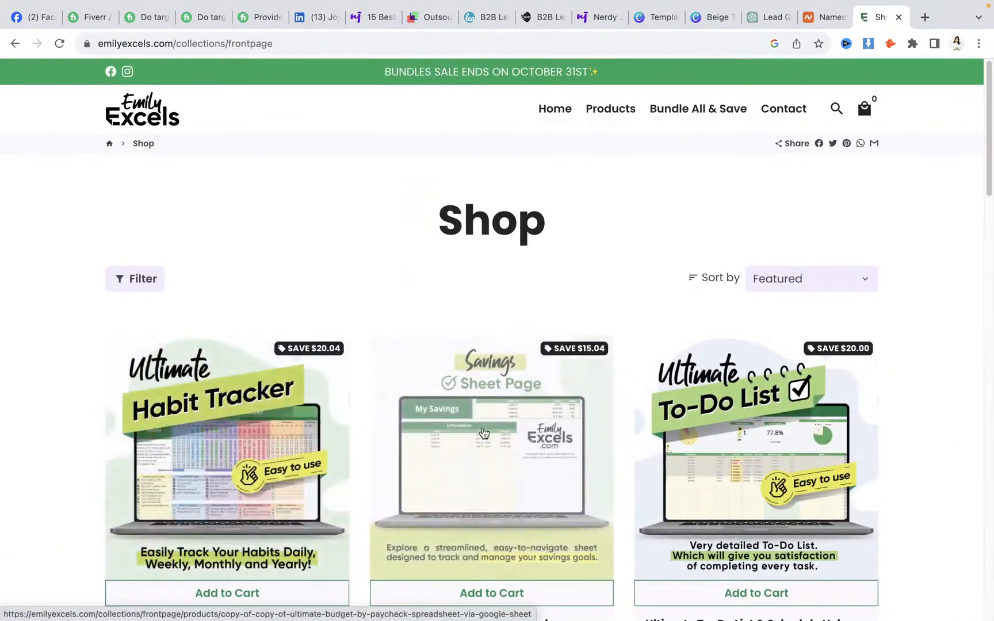
pyautogui.click(296, 446)
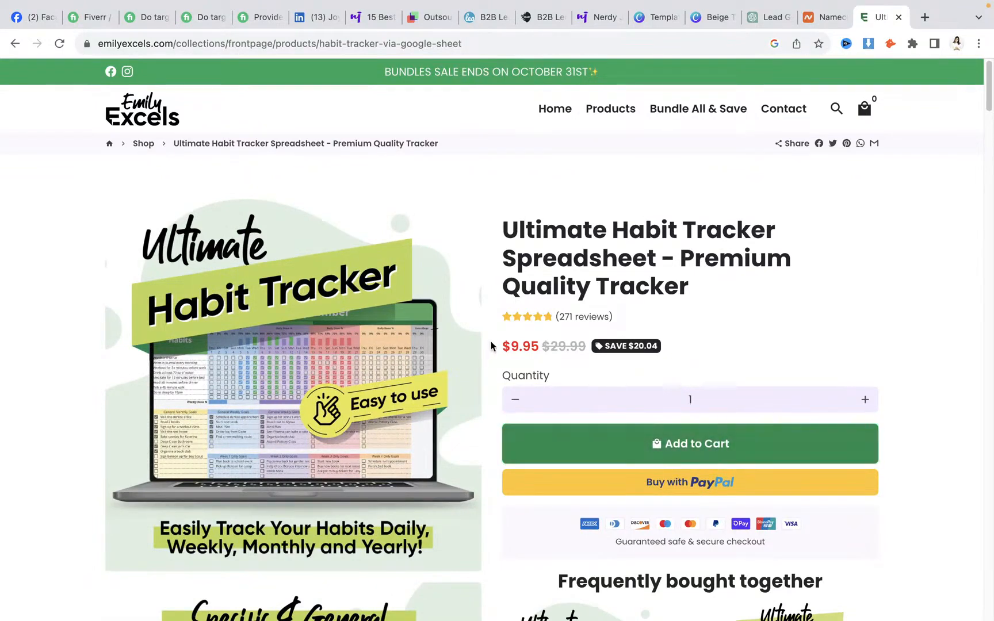
pyautogui.moveTo(511, 343); pyautogui.dragTo(544, 343)
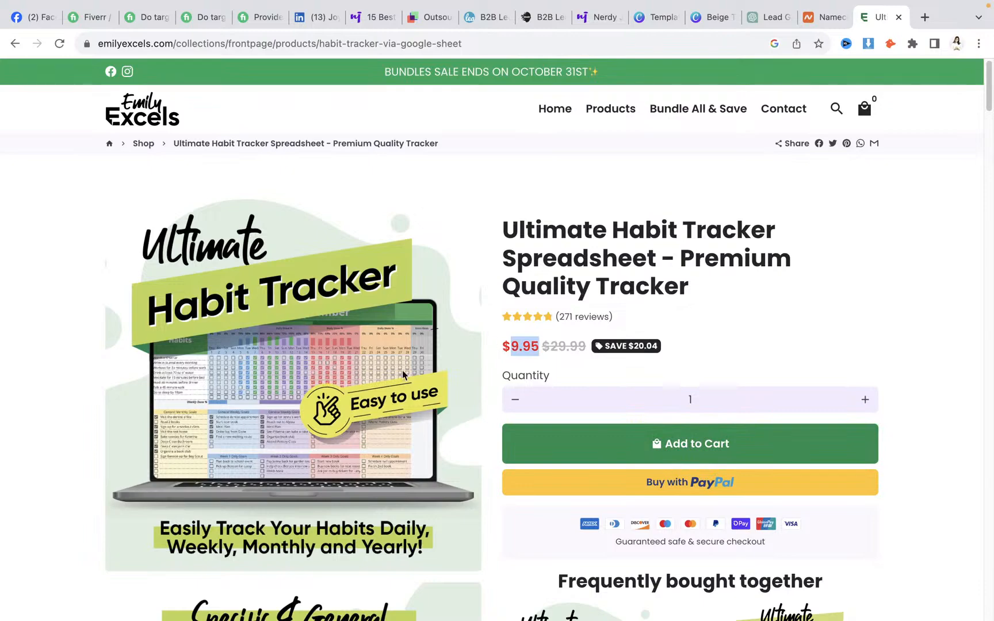
pyautogui.scroll(-3, 990, 137)
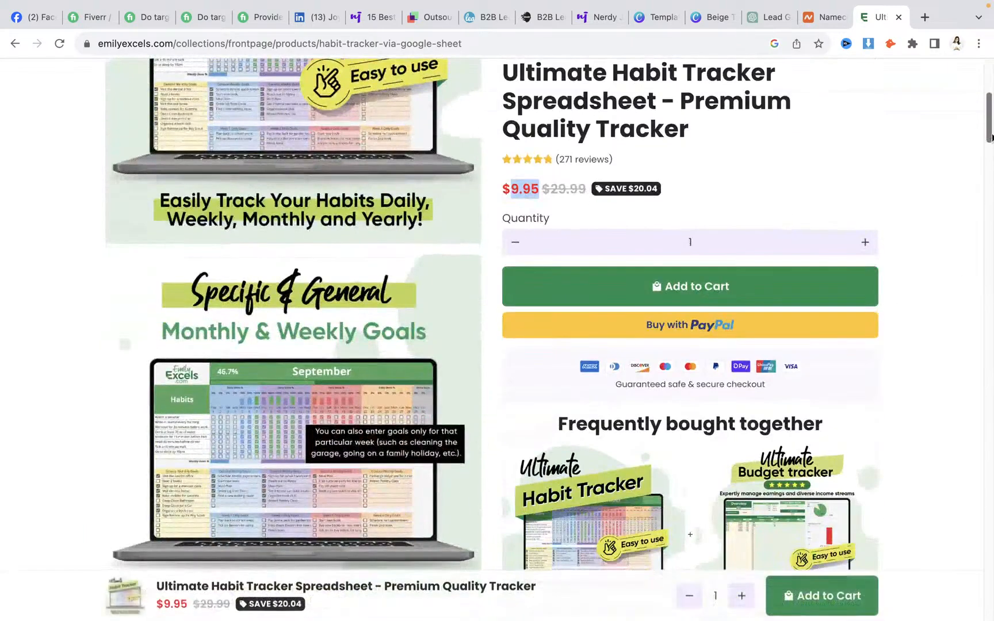
pyautogui.scroll(-5, 990, 137)
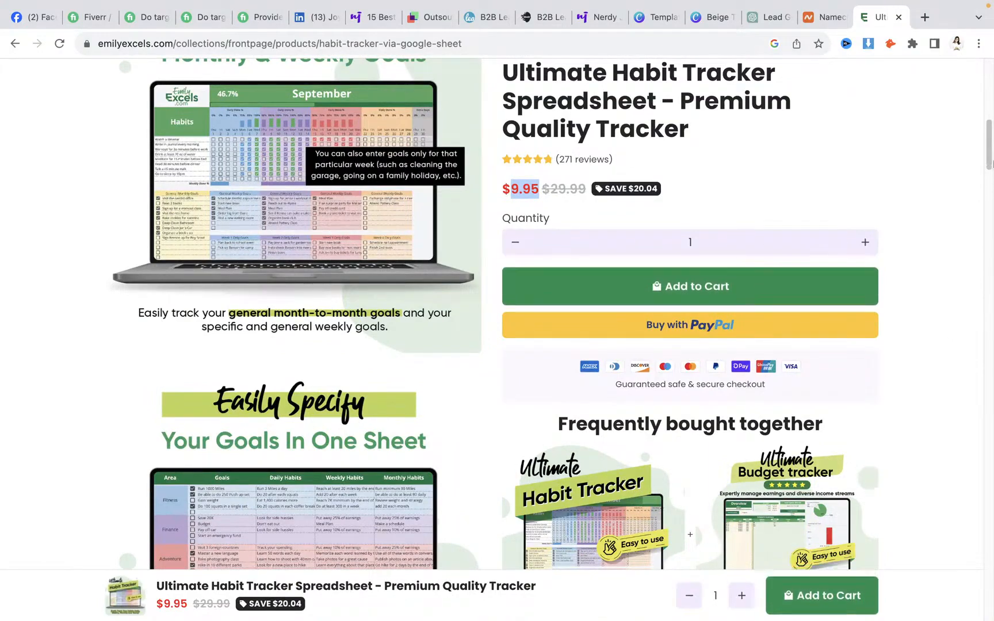
pyautogui.moveTo(990, 165); pyautogui.dragTo(988, 497)
pyautogui.moveTo(990, 528); pyautogui.dragTo(990, 517)
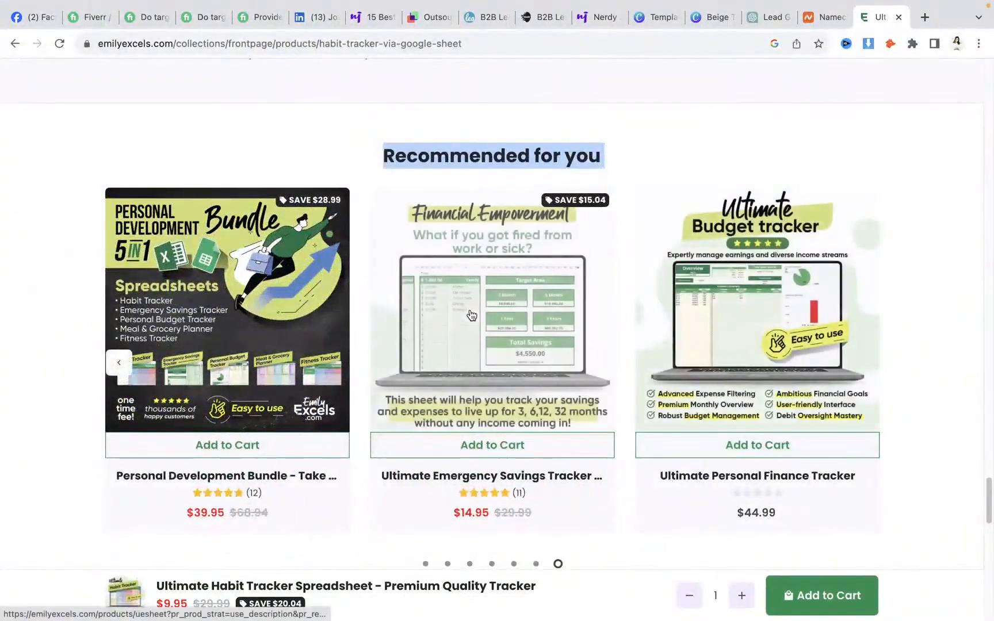
# View the recommended Ultimate Emergency Savings Tracker page, and from its recommendations open the meal planner and grocery list product.
pyautogui.click(554, 389)
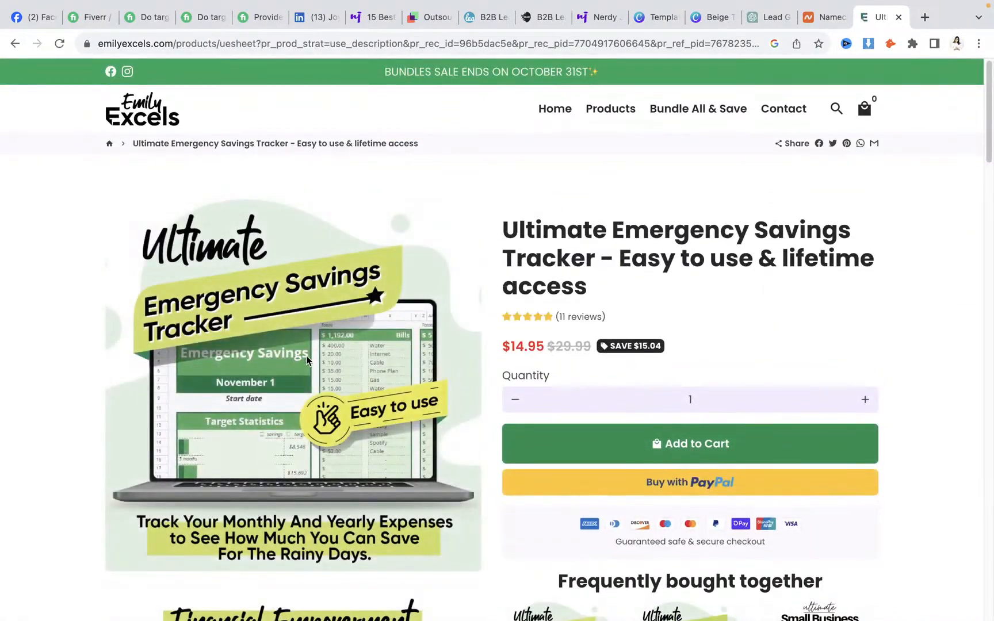
pyautogui.moveTo(989, 155); pyautogui.dragTo(991, 452)
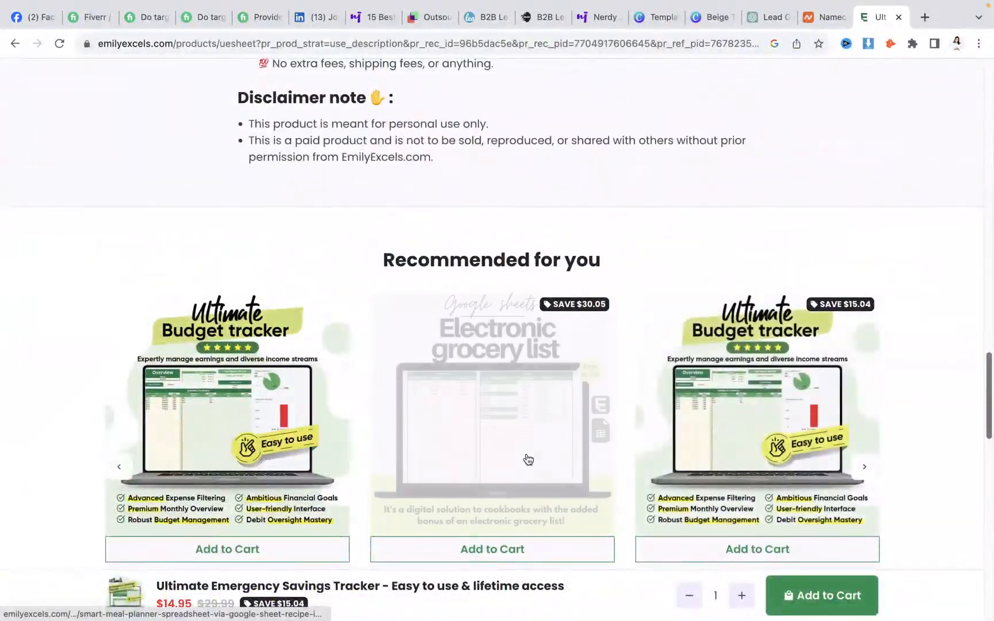
pyautogui.click(527, 458)
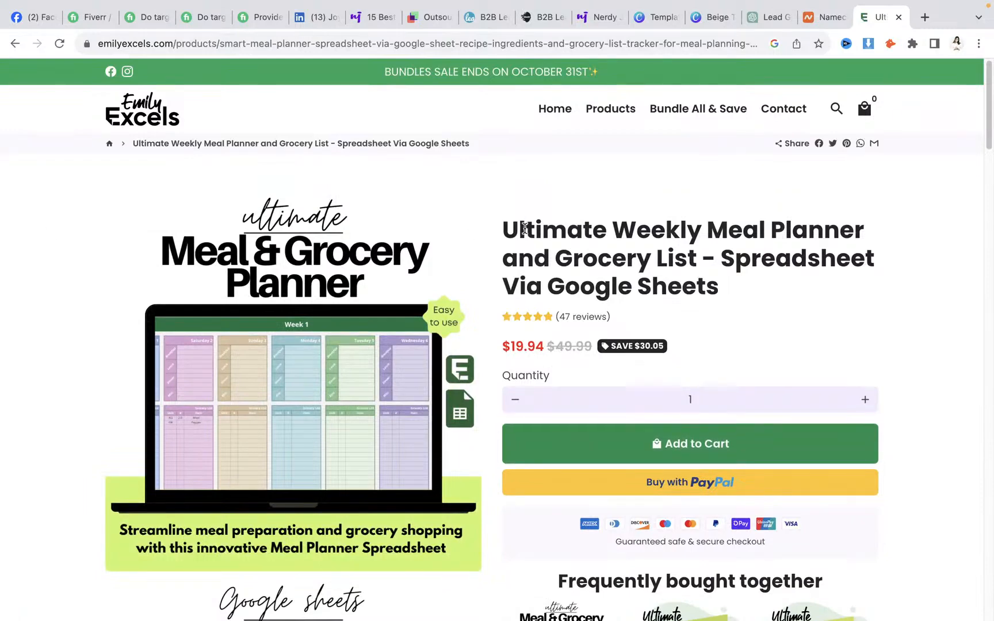
# Compare the open Fiverr lead generation gigs and search results for their package prices, services and FAQs.
pyautogui.click(270, 19)
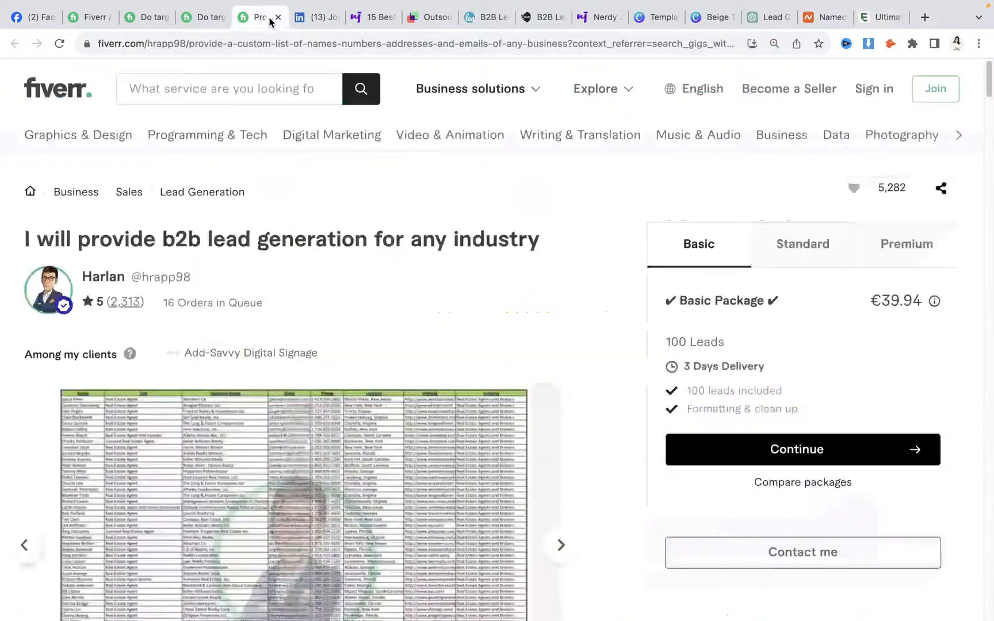
pyautogui.click(202, 23)
pyautogui.click(150, 20)
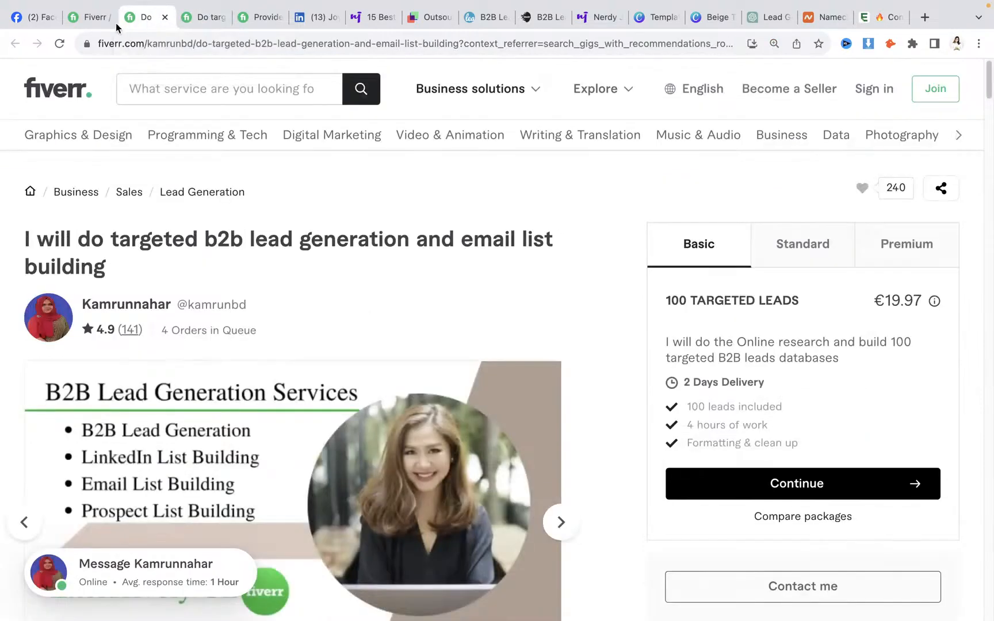
pyautogui.click(87, 24)
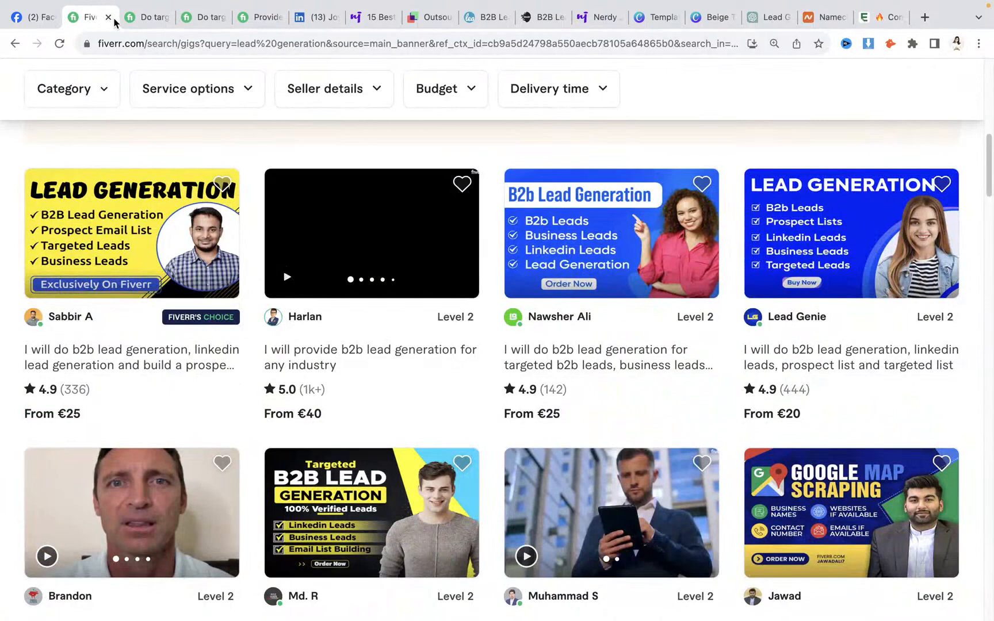
pyautogui.click(147, 27)
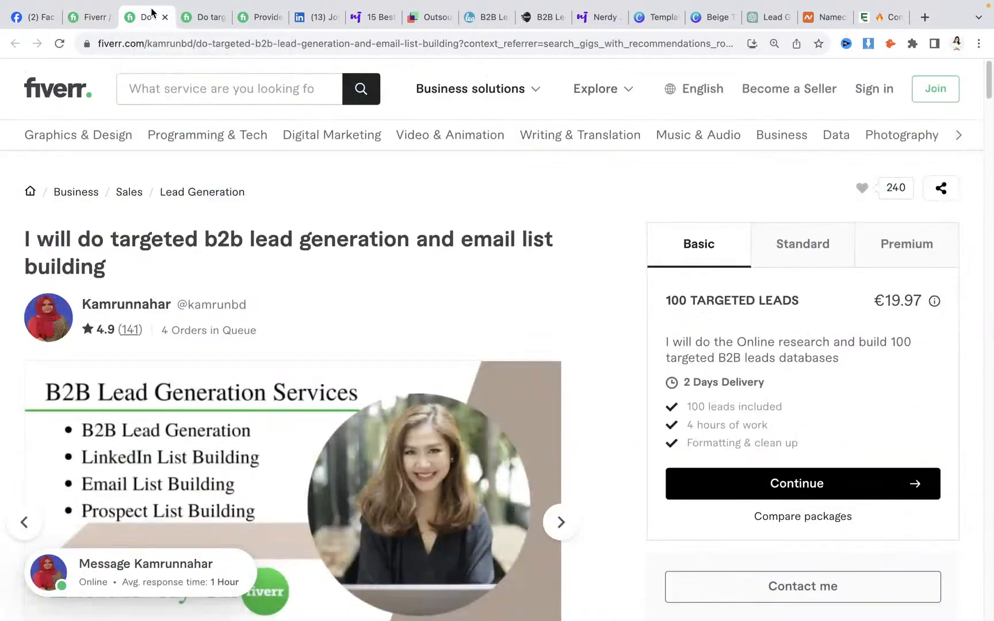
pyautogui.click(209, 20)
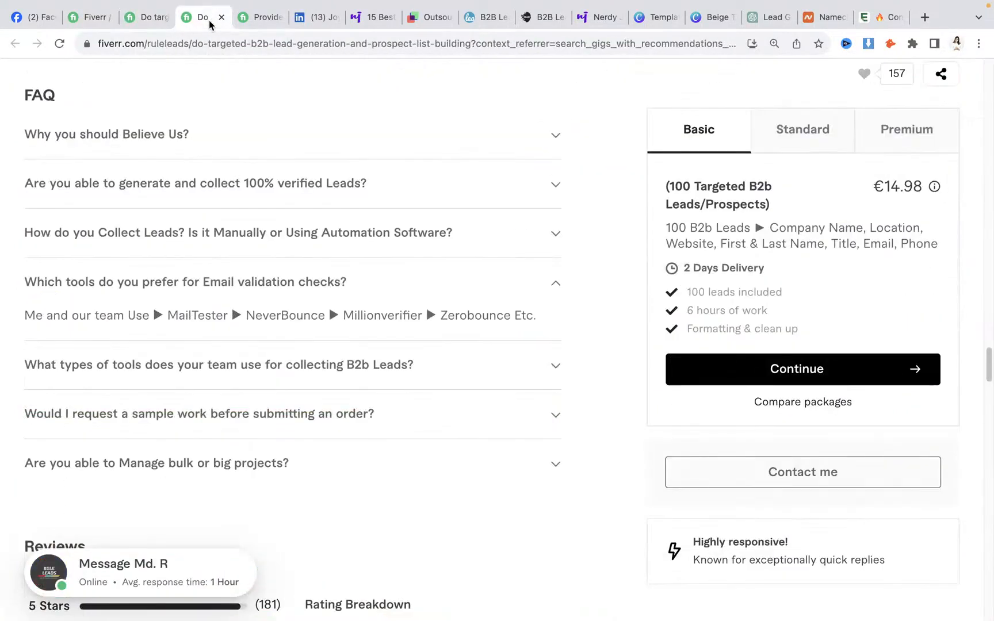
pyautogui.click(260, 18)
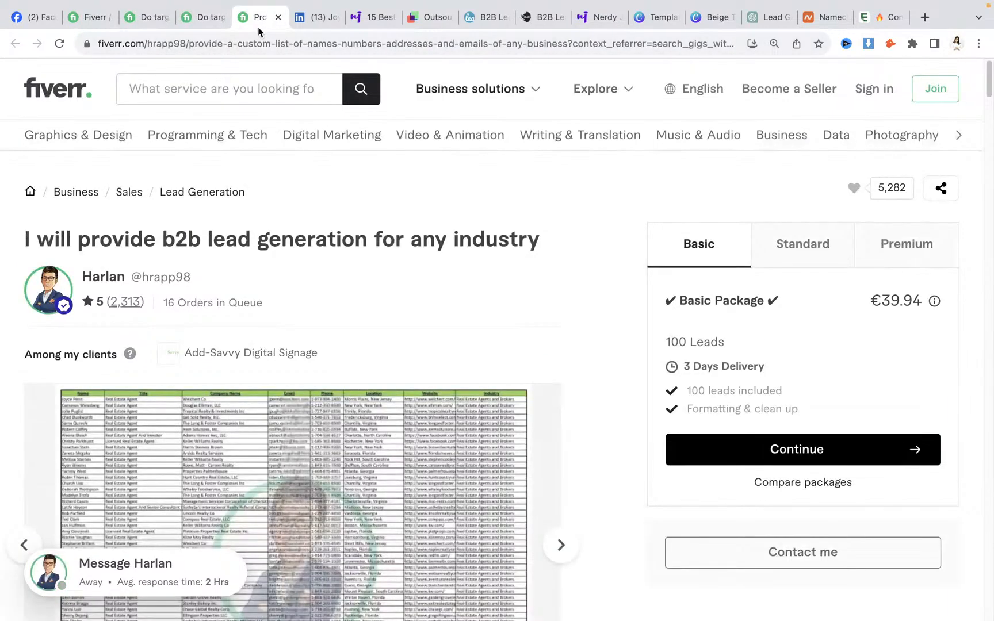
# Compare the Nerdy Joe homepage with the EmilyExcels meal planner product page as website examples.
pyautogui.click(879, 23)
pyautogui.click(599, 18)
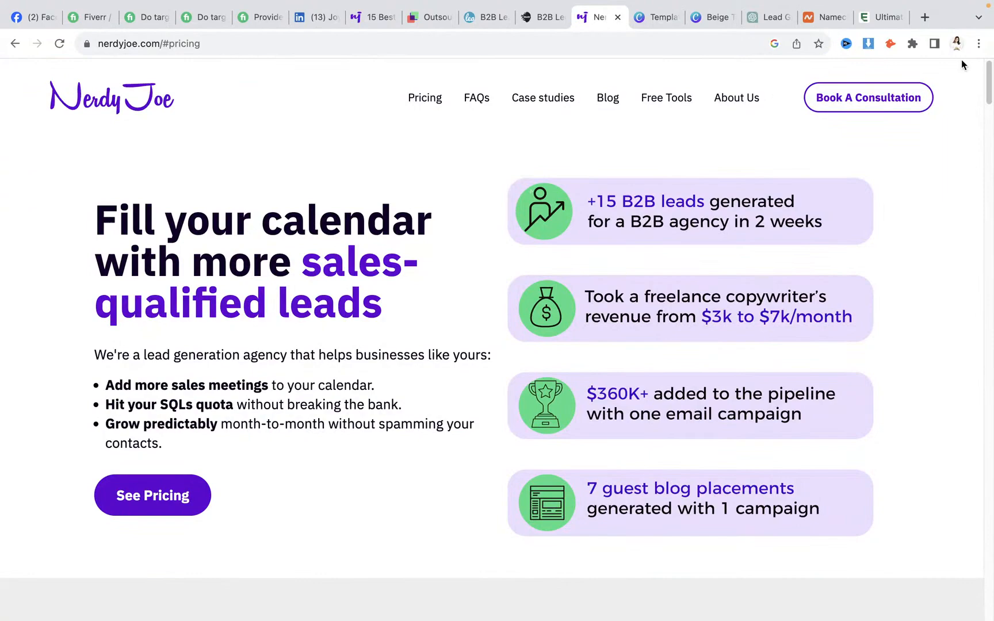
pyautogui.click(893, 24)
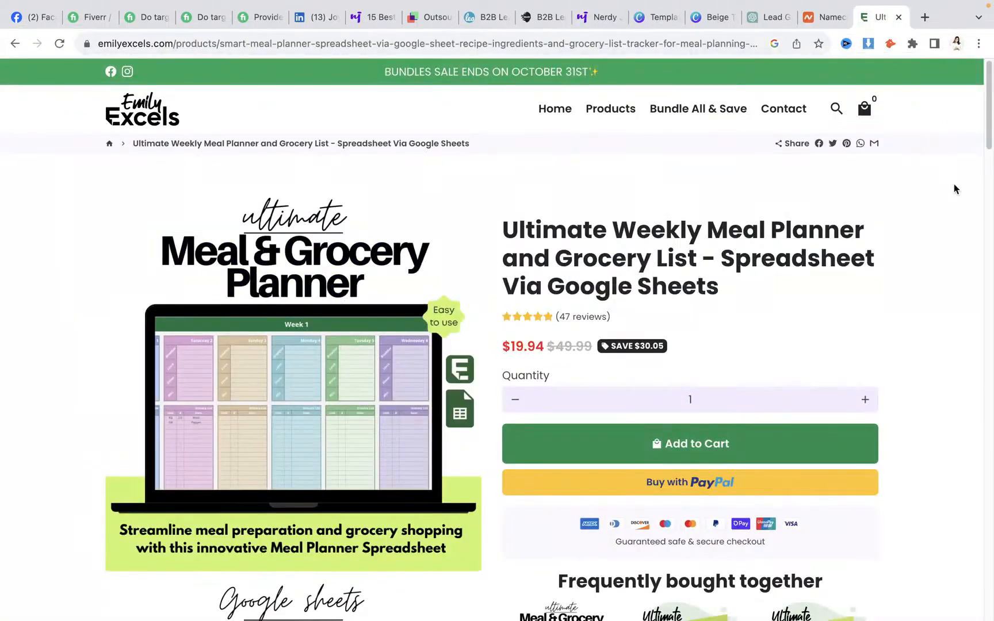
pyautogui.moveTo(991, 128); pyautogui.dragTo(968, 118)
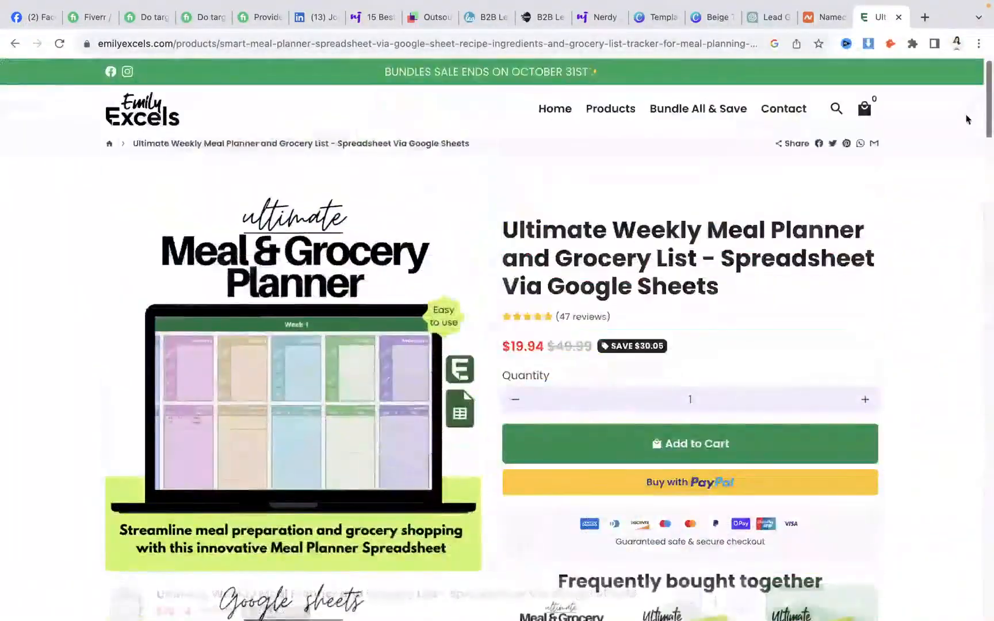
# Review ChatGPT's website name suggestions alongside the Canva weekly planner template and the edited planner's service plan.
pyautogui.click(768, 16)
pyautogui.click(412, 563)
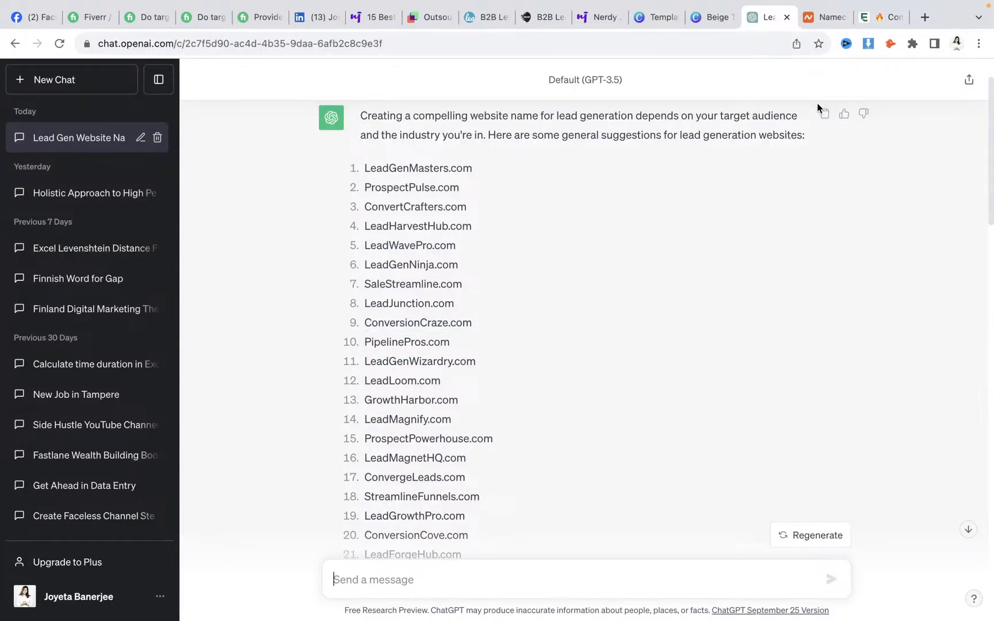
pyautogui.click(656, 17)
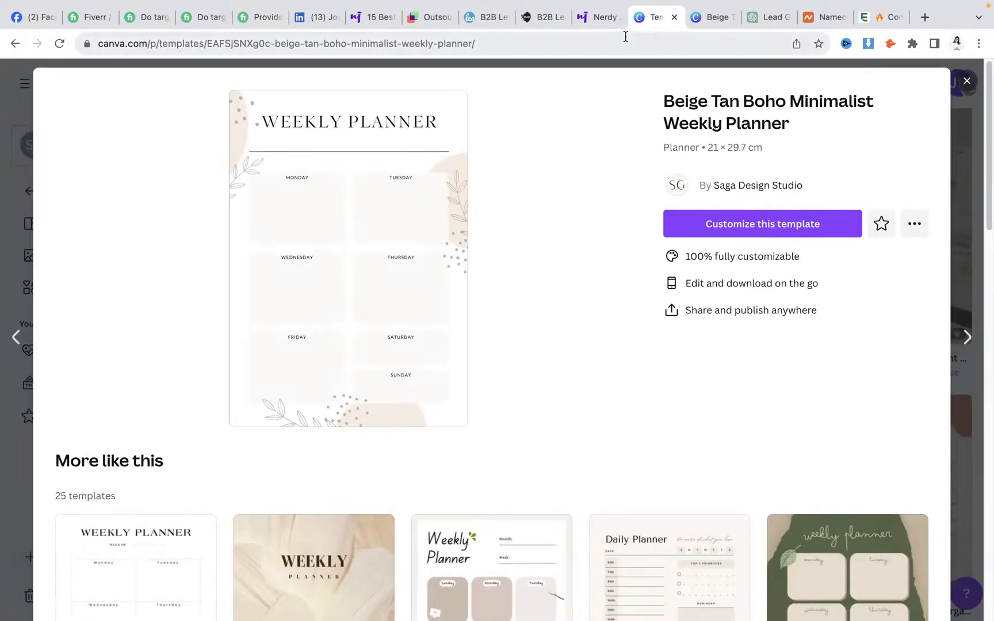
pyautogui.click(713, 17)
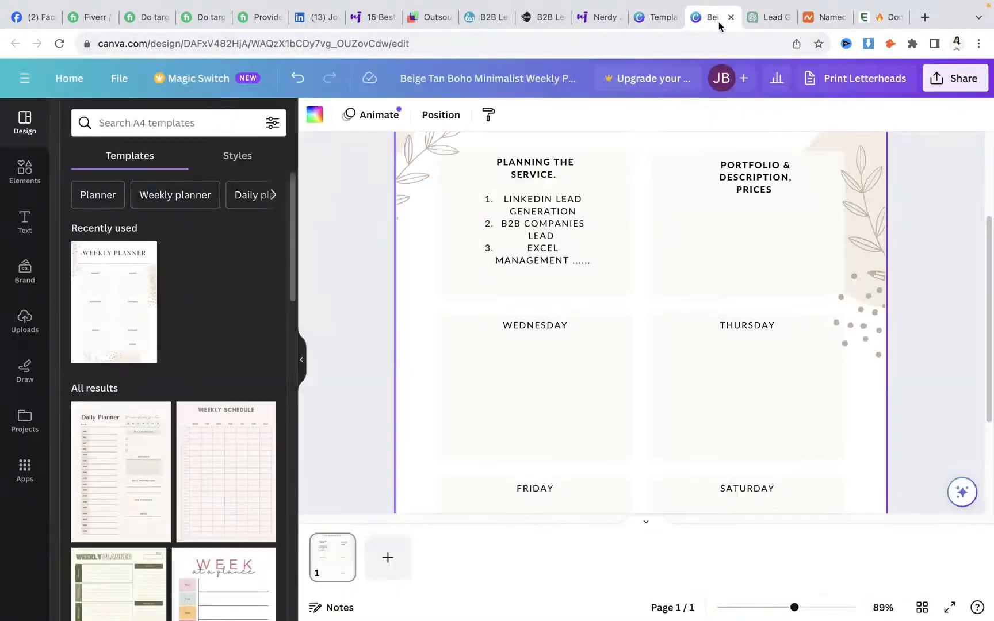
pyautogui.click(759, 17)
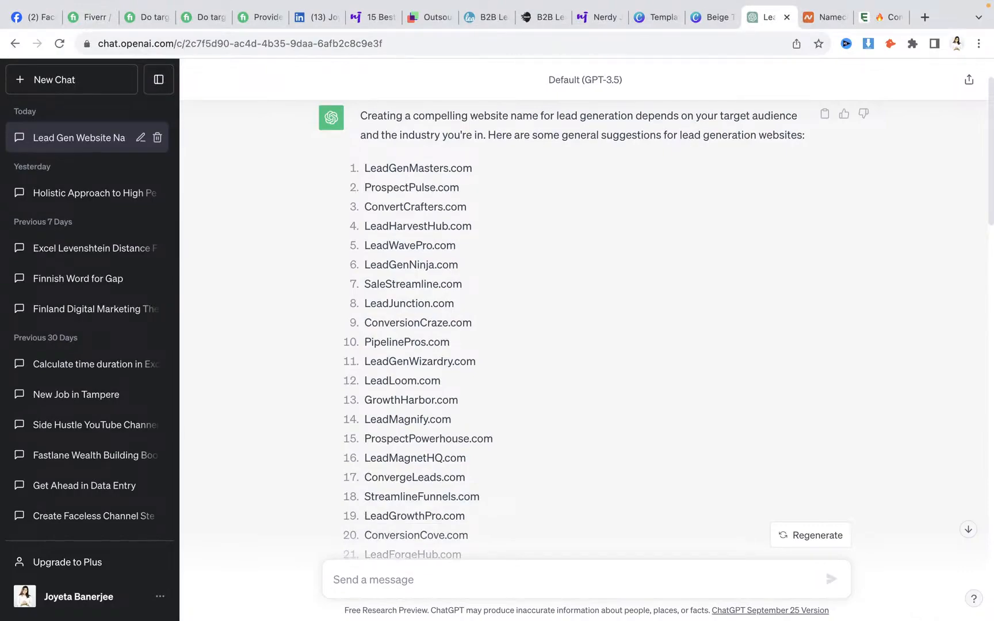
pyautogui.click(884, 598)
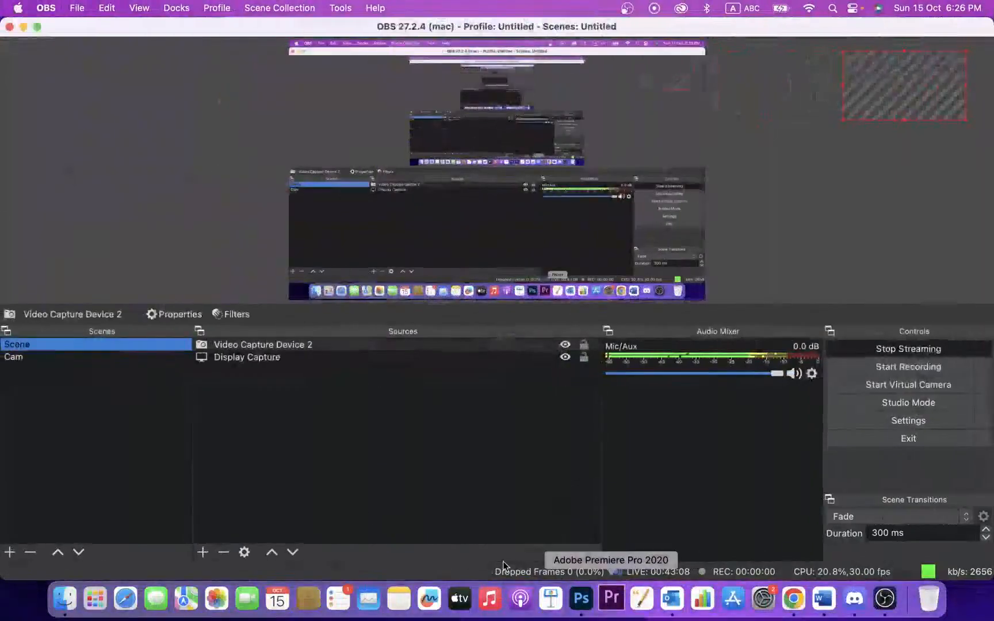